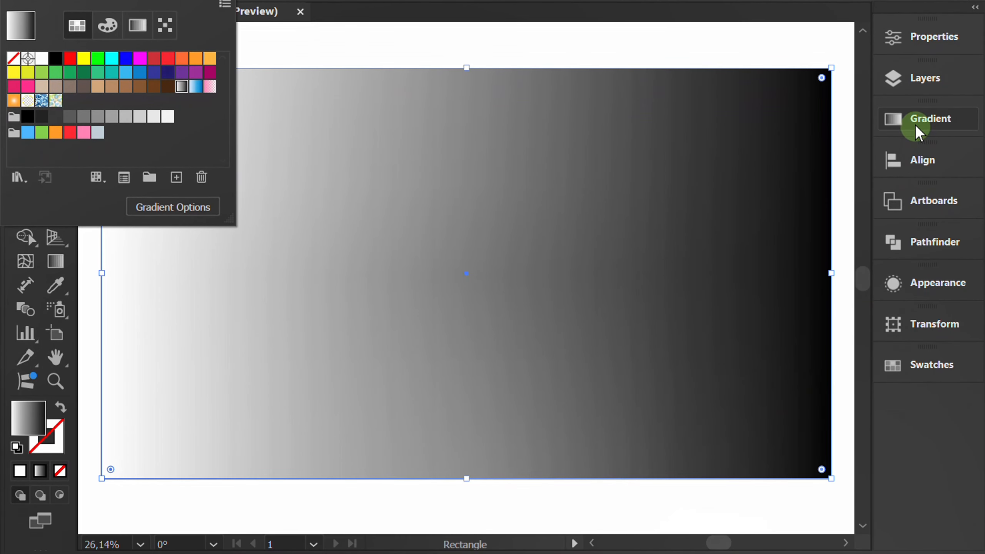
- Change the background rectangle's gradient to radial and set its starting colour stop to RGB Blue, fading to black
{"action": "left_click", "coordinate": [915, 125]}
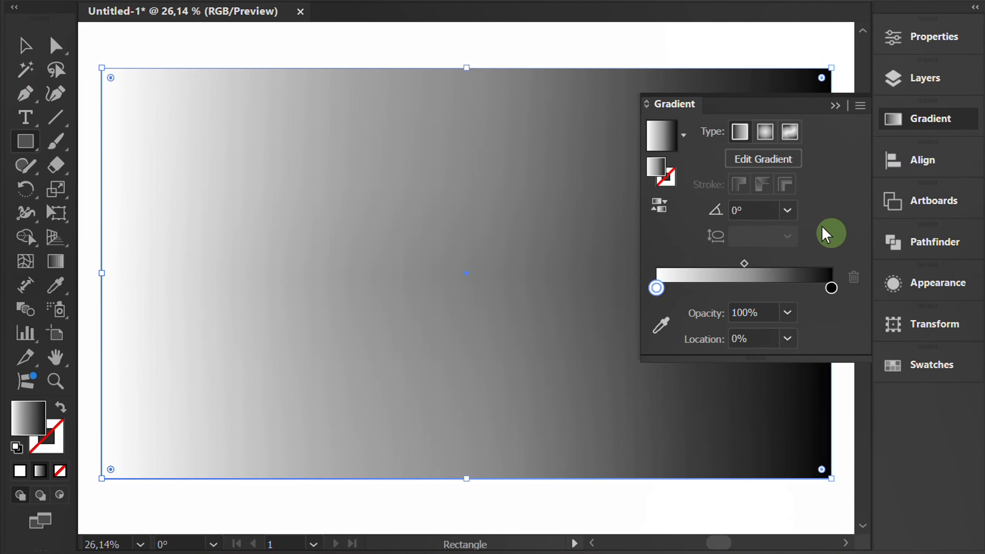
{"action": "left_click", "coordinate": [768, 133]}
{"action": "left_click", "coordinate": [656, 288]}
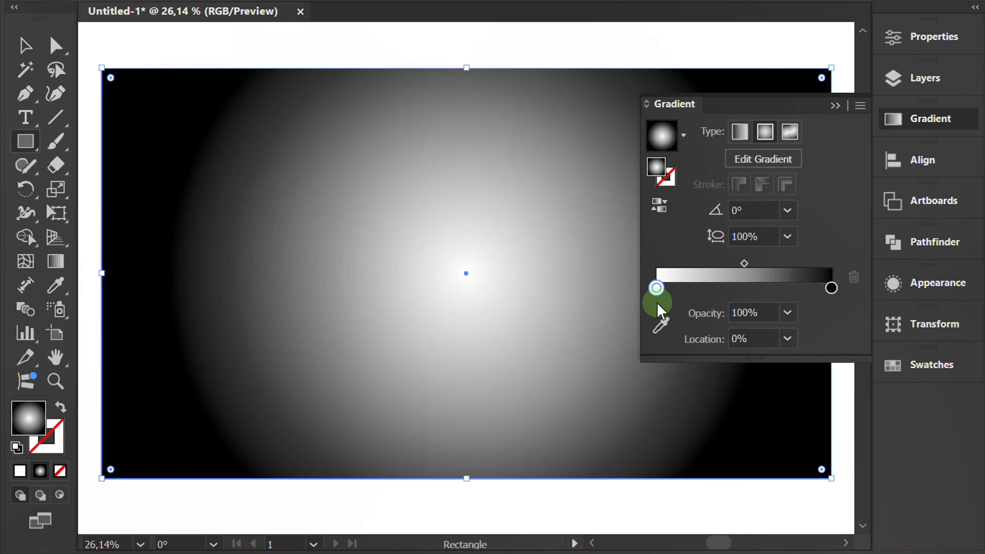
{"action": "double_click", "coordinate": [656, 288]}
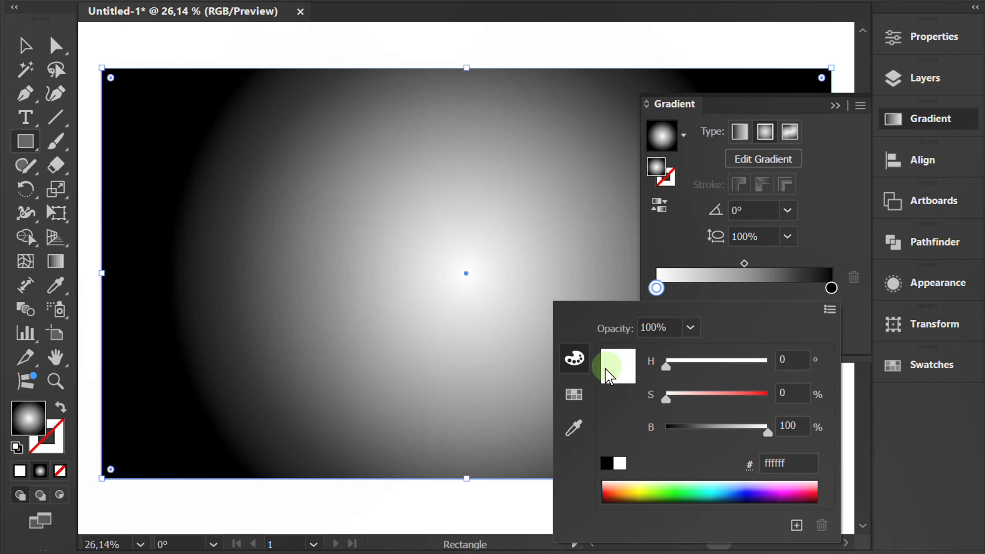
{"action": "left_click", "coordinate": [573, 393]}
{"action": "left_click", "coordinate": [688, 353]}
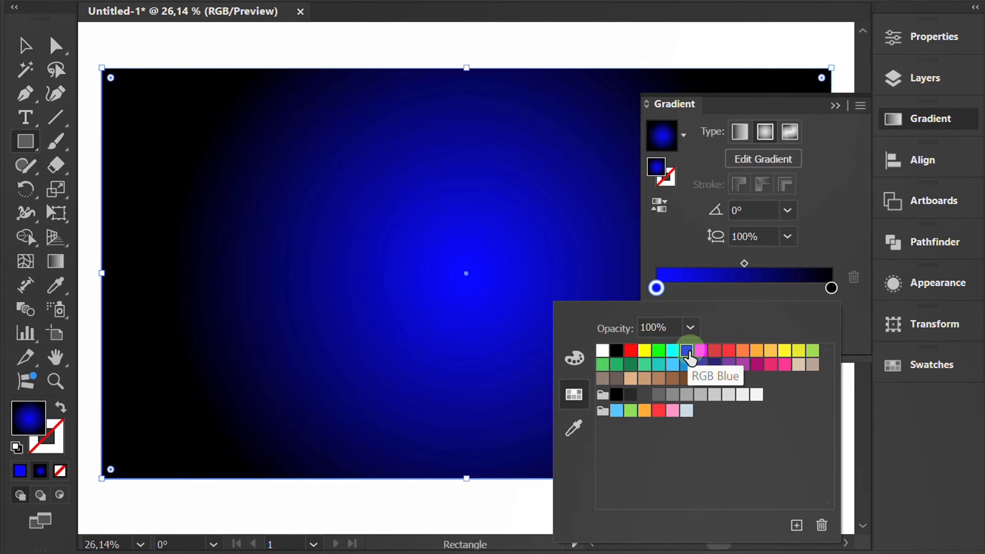
{"action": "left_click", "coordinate": [838, 222]}
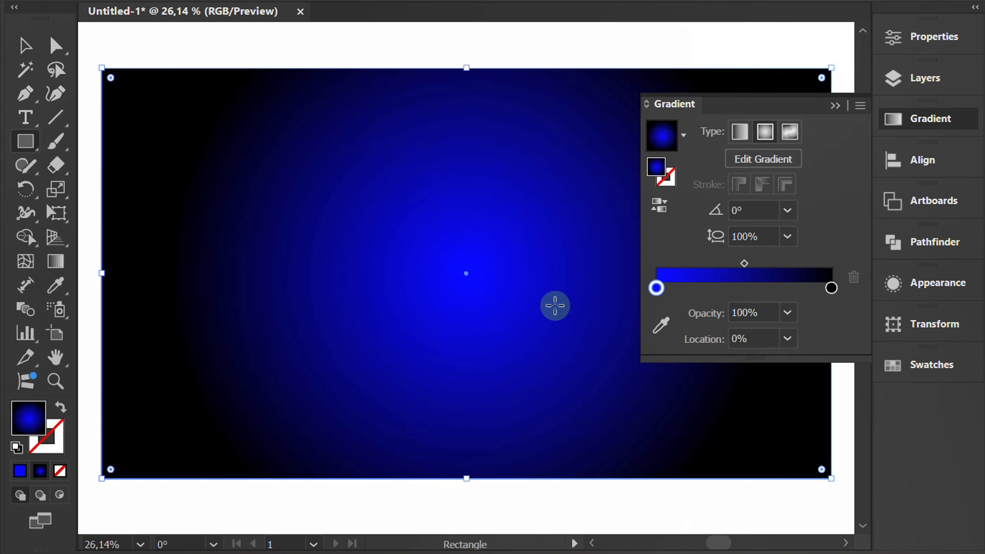
- Reposition the background's radial gradient so the blue glow starts at the rectangle's upper edge, and enlarge its radius slightly
{"action": "key", "text": "g"}
{"action": "left_click", "coordinate": [456, 274]}
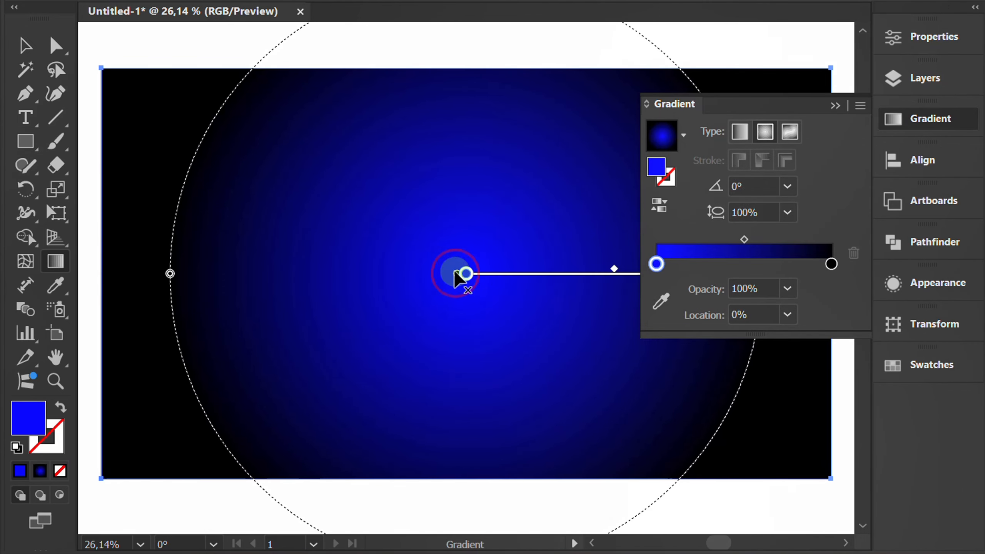
{"action": "mouse_move", "coordinate": [456, 274]}
{"action": "left_mouse_down"}
{"action": "mouse_move", "coordinate": [469, 76]}
{"action": "mouse_move", "coordinate": [461, 103]}
{"action": "left_mouse_up"}
{"action": "scroll", "coordinate": [451, 226], "scroll_direction": "down", "scroll_amount": 2}
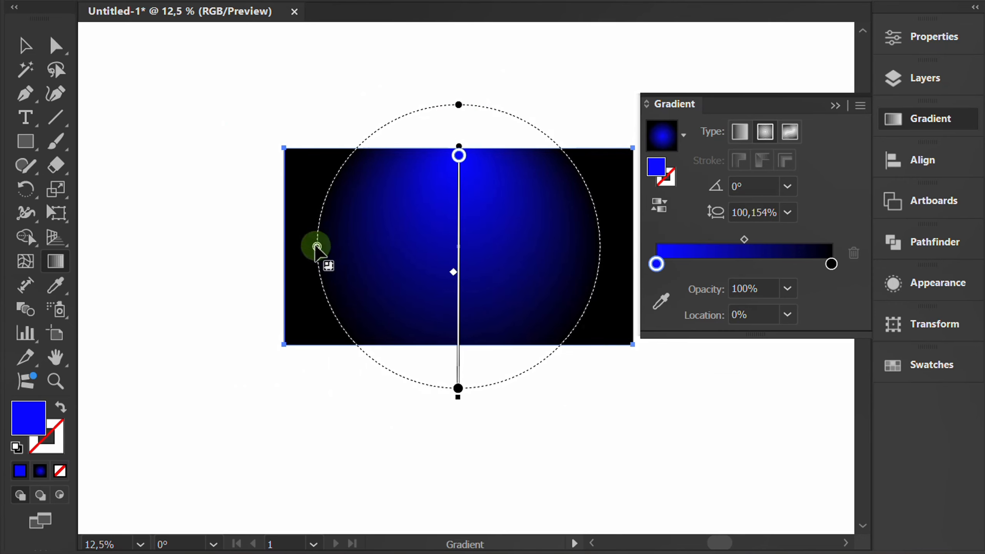
{"action": "left_click_drag", "start_coordinate": [317, 247], "coordinate": [297, 247]}
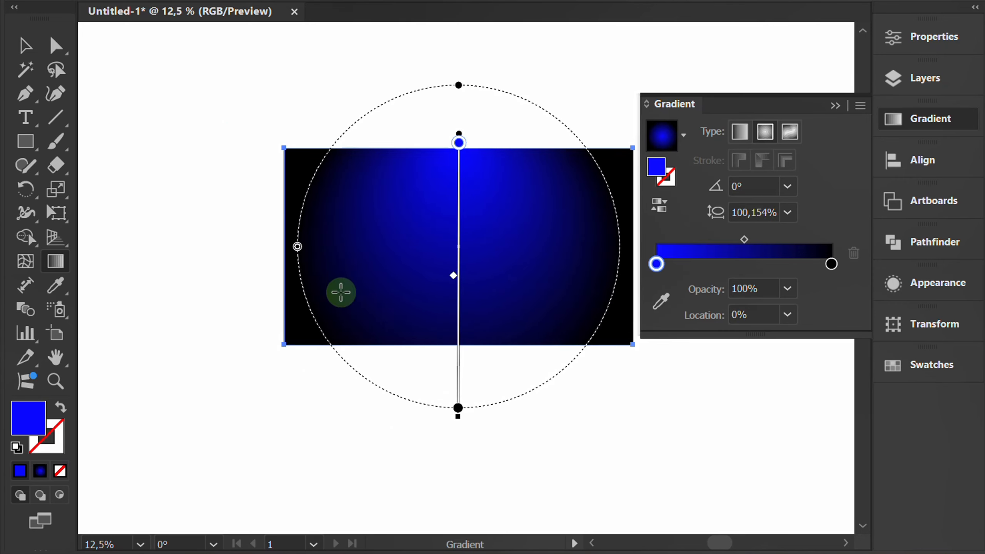
{"action": "key", "text": "v"}
{"action": "left_click", "coordinate": [216, 323]}
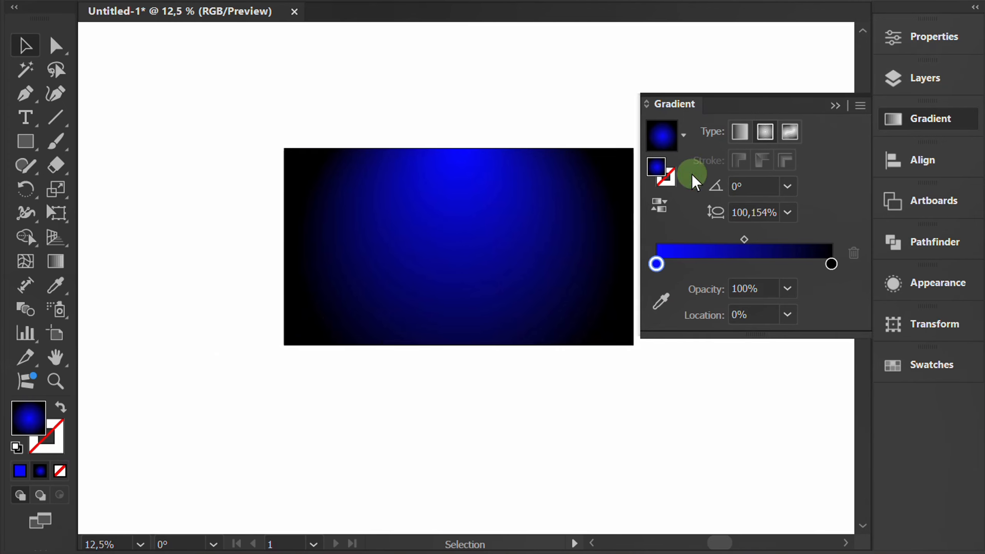
{"action": "left_click", "coordinate": [834, 102]}
- Select the background rectangle and lock it
{"action": "scroll", "coordinate": [481, 239], "scroll_direction": "up", "scroll_amount": 2}
{"action": "left_click_drag", "start_coordinate": [483, 240], "coordinate": [514, 246]}
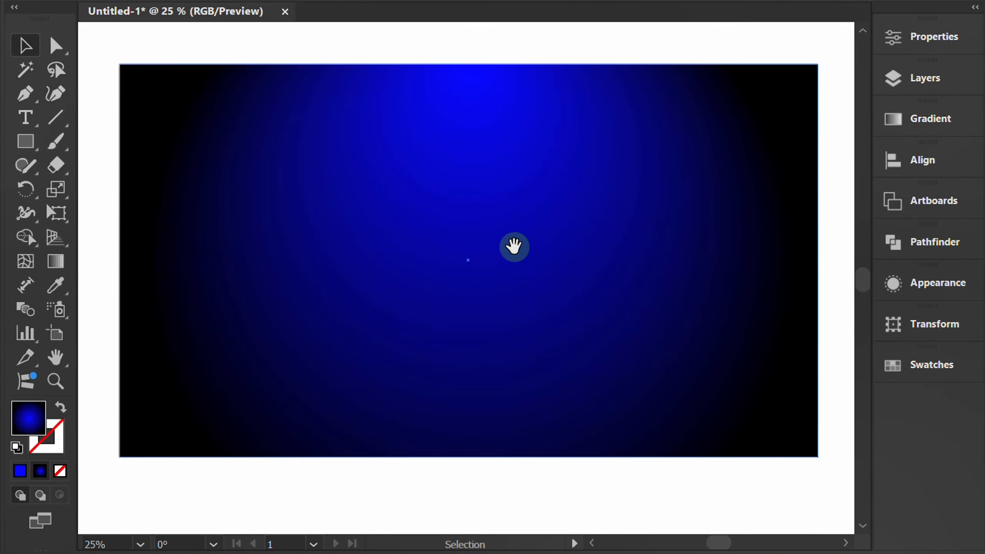
{"action": "left_click", "coordinate": [572, 46]}
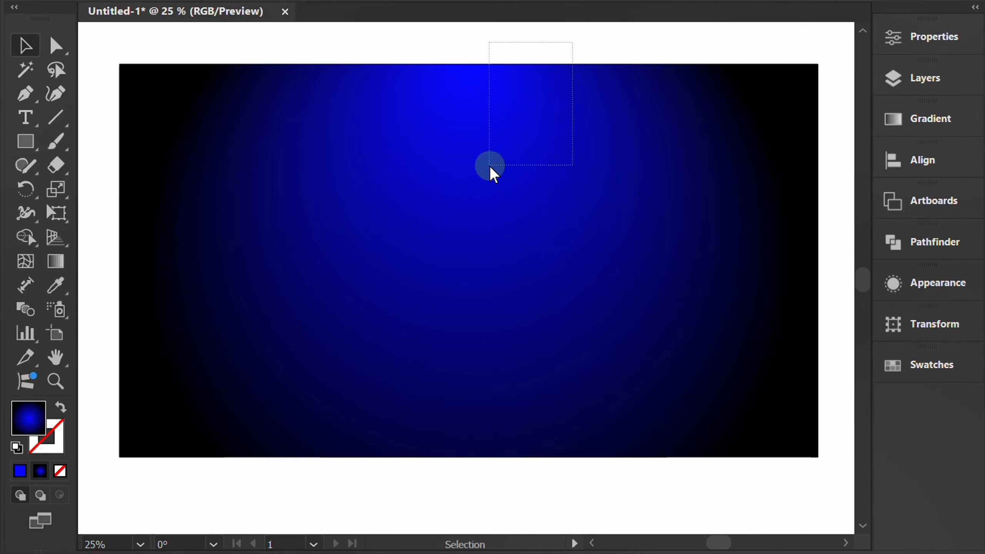
{"action": "left_click_drag", "start_coordinate": [490, 166], "coordinate": [490, 166]}
{"action": "key", "text": "ctrl+2"}
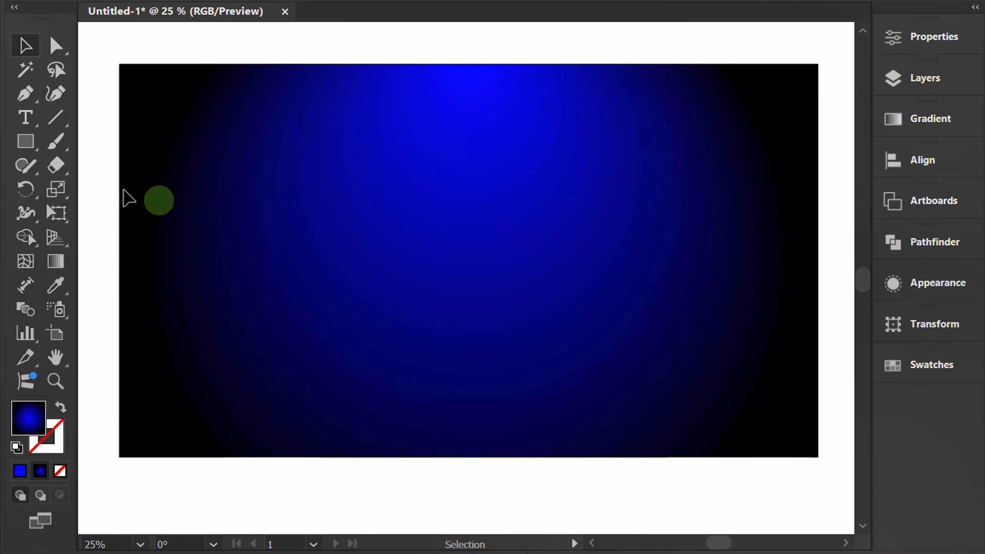
- Draw a circle about 789 px in diameter in the middle of the background and fill it with the White, Black preset as a radial gradient
{"action": "left_click_drag", "start_coordinate": [24, 145], "coordinate": [149, 190]}
{"action": "mouse_move", "coordinate": [473, 242]}
{"action": "left_mouse_down"}
{"action": "mouse_move", "coordinate": [556, 385]}
{"action": "mouse_move", "coordinate": [546, 381]}
{"action": "left_mouse_up"}
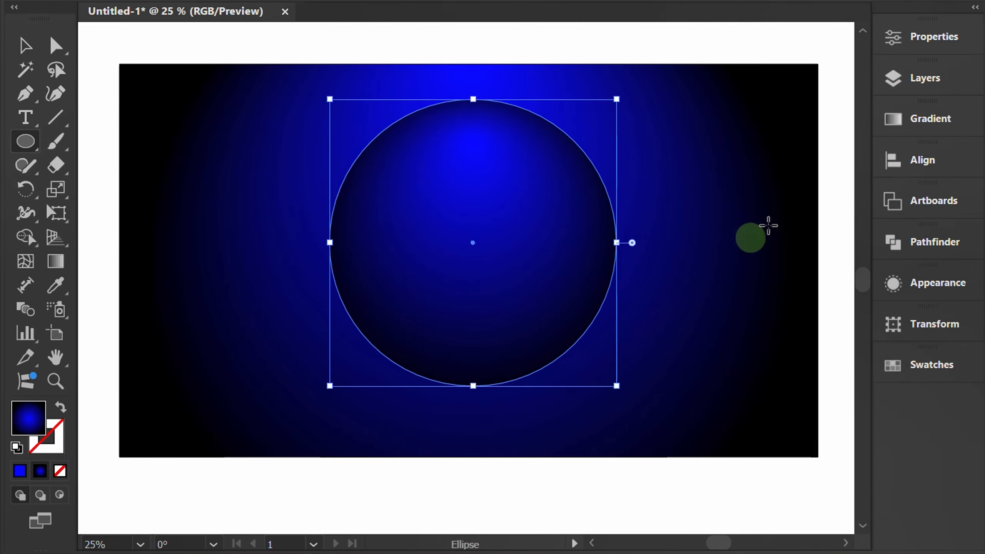
{"action": "left_click", "coordinate": [915, 118]}
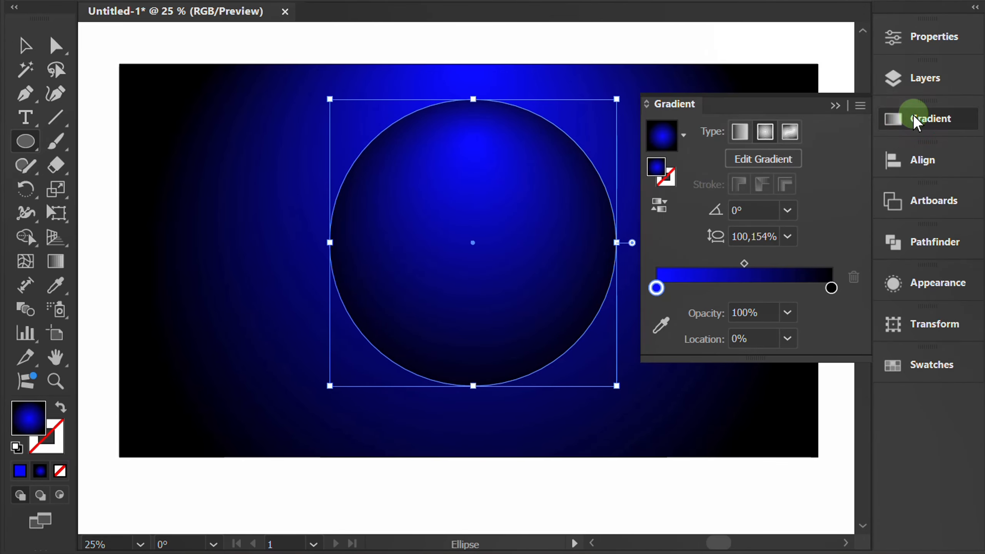
{"action": "left_click", "coordinate": [685, 135]}
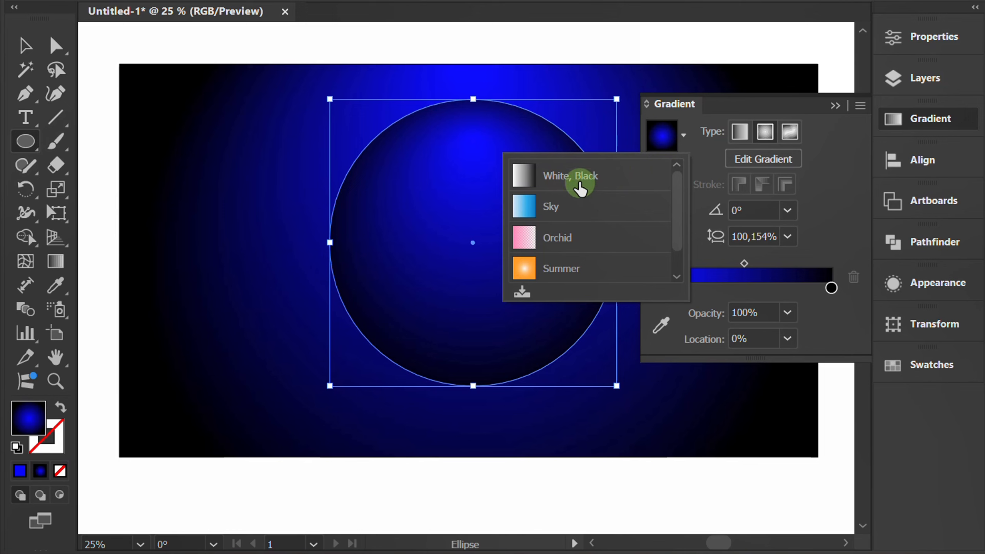
{"action": "left_click", "coordinate": [579, 186]}
{"action": "left_click", "coordinate": [765, 131]}
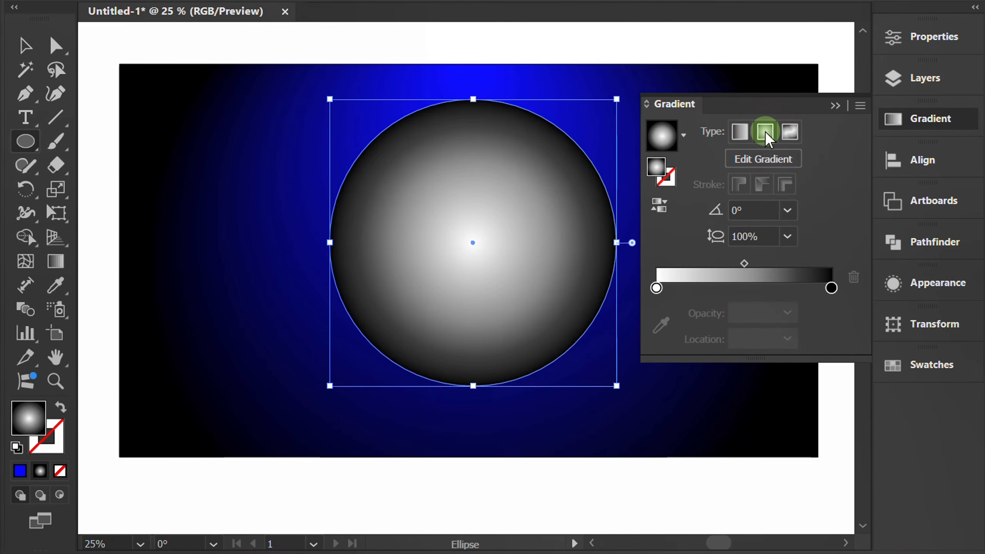
- Set the circle gradient's starting stop to RGB Blue and add a white stop at about 49%
{"action": "double_click", "coordinate": [655, 289]}
{"action": "left_click", "coordinate": [686, 352]}
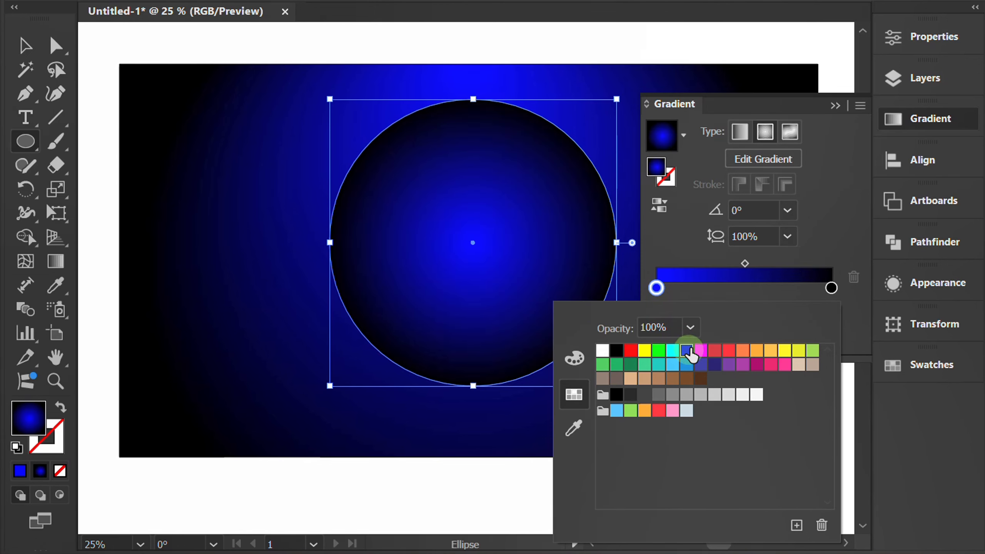
{"action": "left_click", "coordinate": [742, 289]}
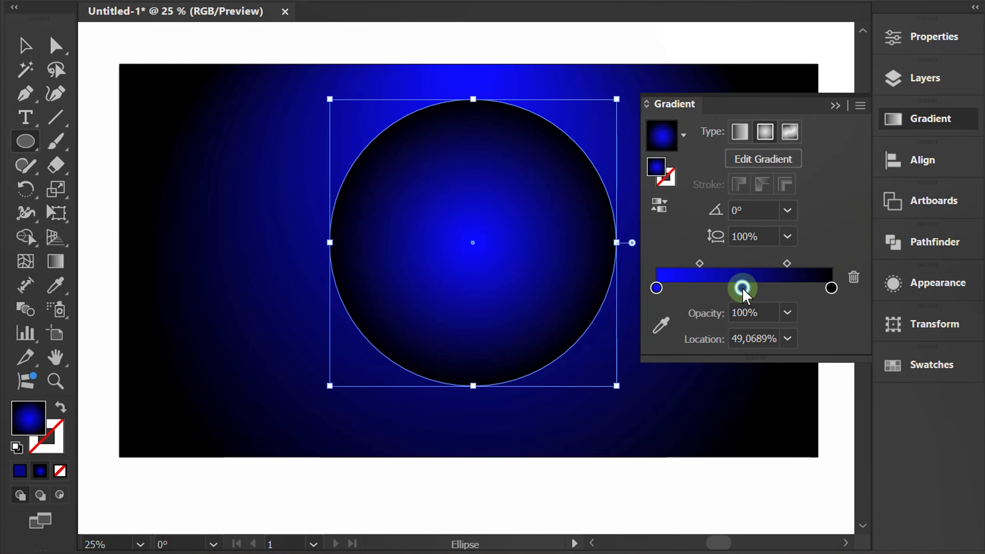
{"action": "double_click", "coordinate": [742, 289]}
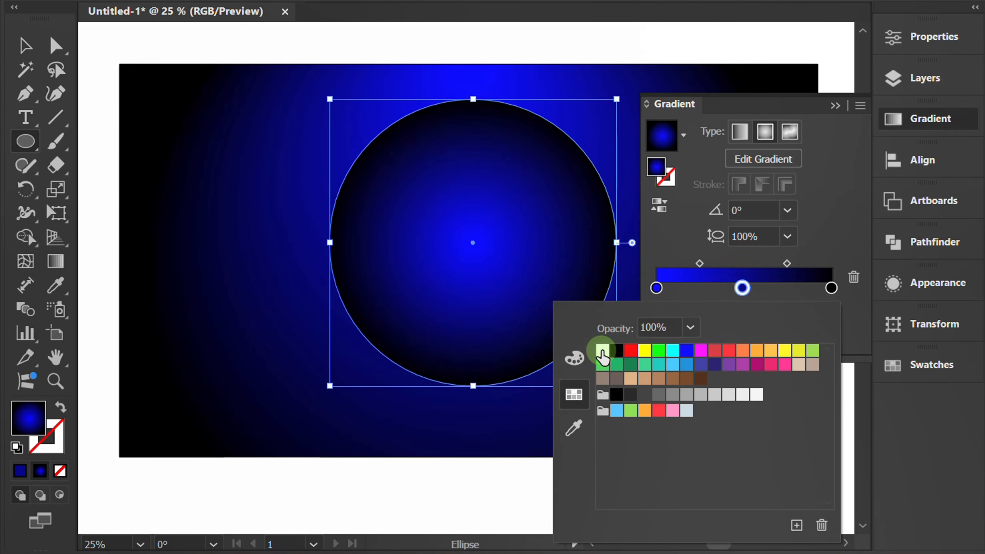
{"action": "left_click", "coordinate": [603, 351]}
- Add an RGB Blue stop at about 61% between the white and black stops of the circle's gradient
{"action": "left_click", "coordinate": [759, 293]}
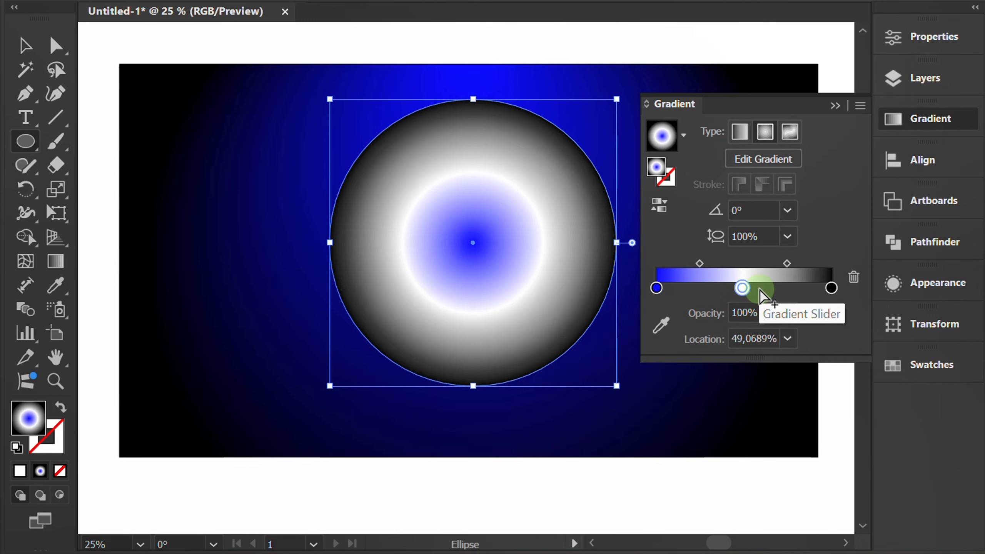
{"action": "double_click", "coordinate": [763, 289]}
{"action": "left_click", "coordinate": [686, 356]}
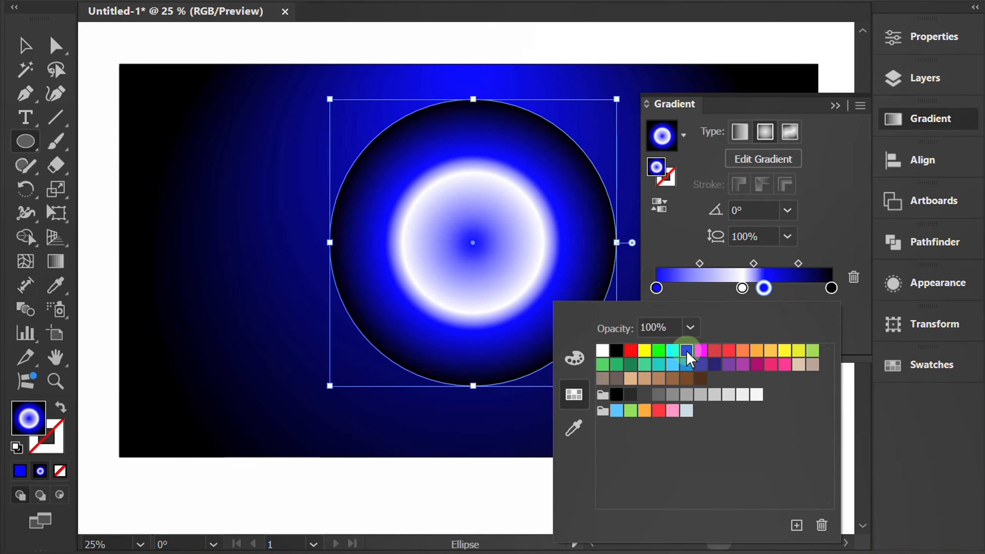
{"action": "left_click", "coordinate": [841, 212]}
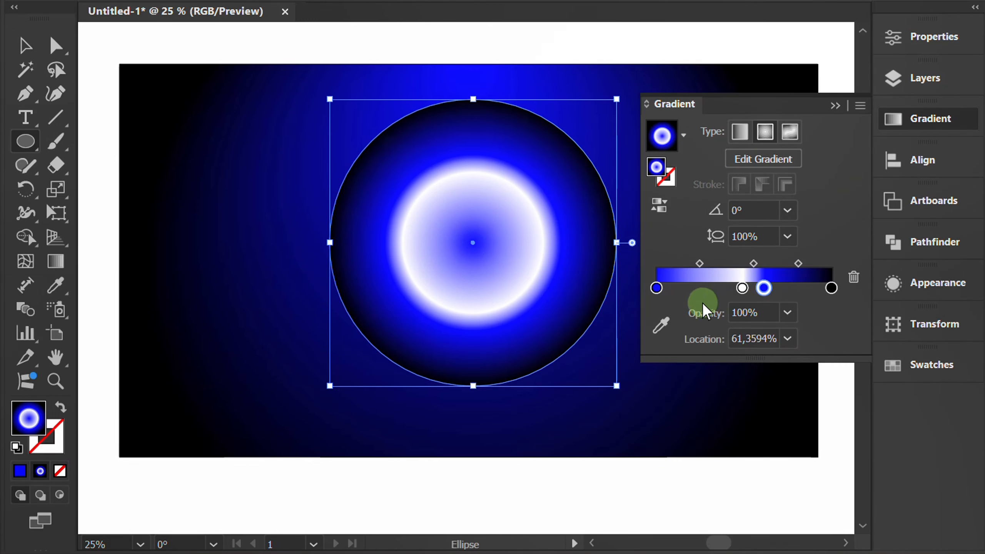
- Move the innermost blue stop of the circle's gradient to a location of 32%
{"action": "left_click", "coordinate": [655, 288]}
{"action": "left_click", "coordinate": [752, 339]}
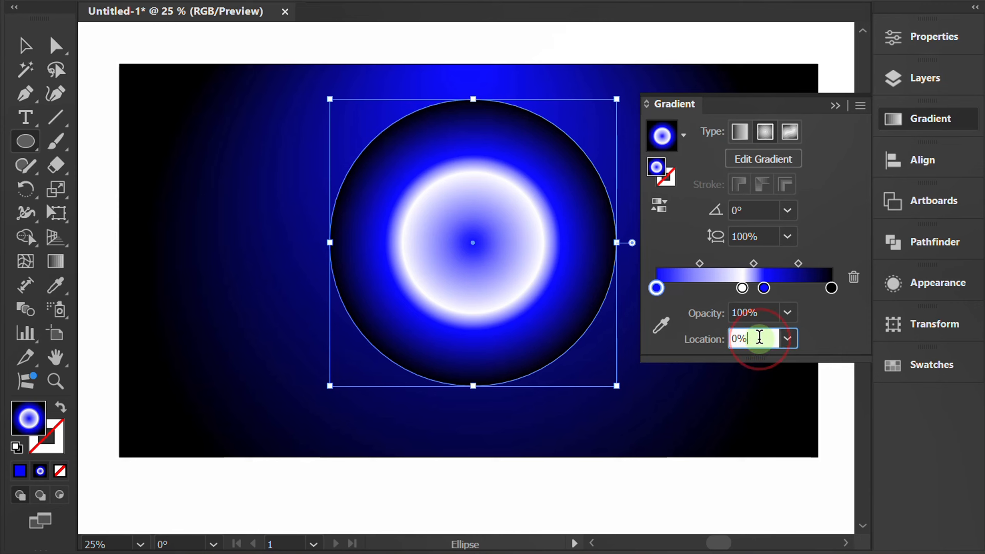
{"action": "type", "text": "18"}
{"action": "key", "text": "Return"}
{"action": "key", "text": "Up"}
{"action": "key", "text": "Up"}
{"action": "key", "text": "Up"}
{"action": "key", "text": "Up"}
{"action": "key", "text": "Up"}
{"action": "key", "text": "Up"}
{"action": "key", "text": "Up"}
{"action": "key", "text": "Up"}
{"action": "key", "text": "Up"}
{"action": "key", "text": "Up"}
{"action": "key", "text": "Up"}
{"action": "key", "text": "Up"}
{"action": "key", "text": "Up"}
{"action": "key", "text": "Up"}
{"action": "key", "text": "Up"}
{"action": "key", "text": "Up"}
{"action": "key", "text": "Up"}
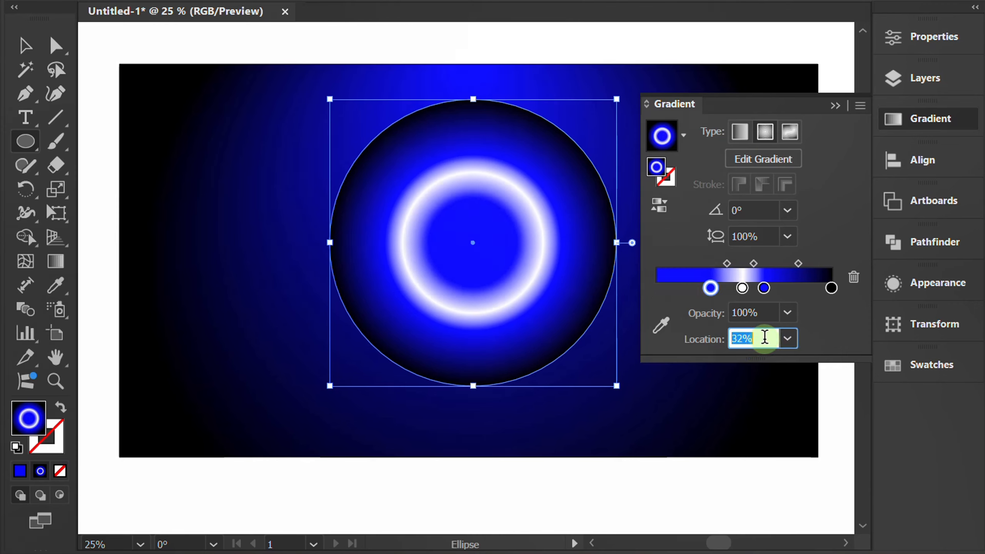
- Set the location of the white stop in the circle's gradient to 50%
{"action": "left_click", "coordinate": [742, 288]}
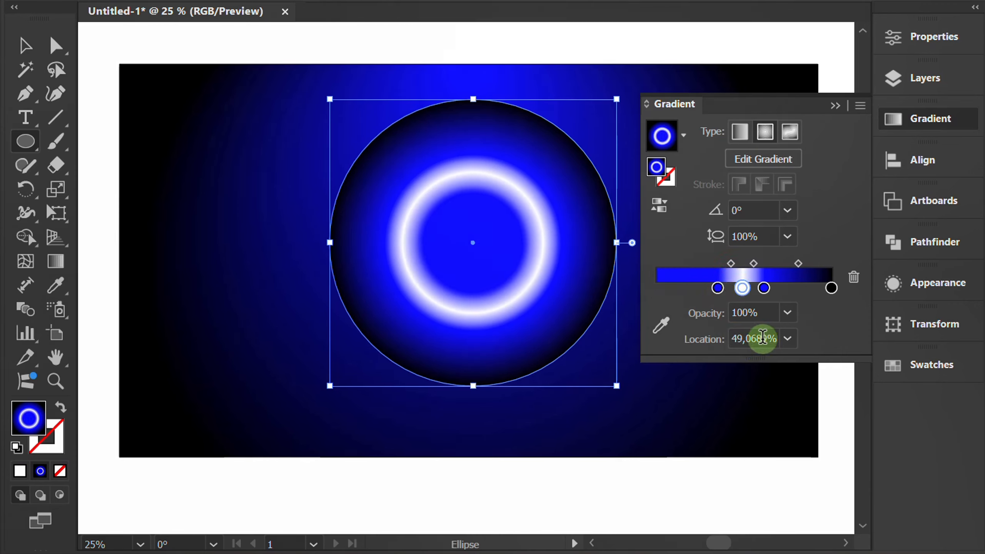
{"action": "left_click", "coordinate": [763, 338]}
{"action": "type", "text": "50"}
{"action": "key", "text": "Return"}
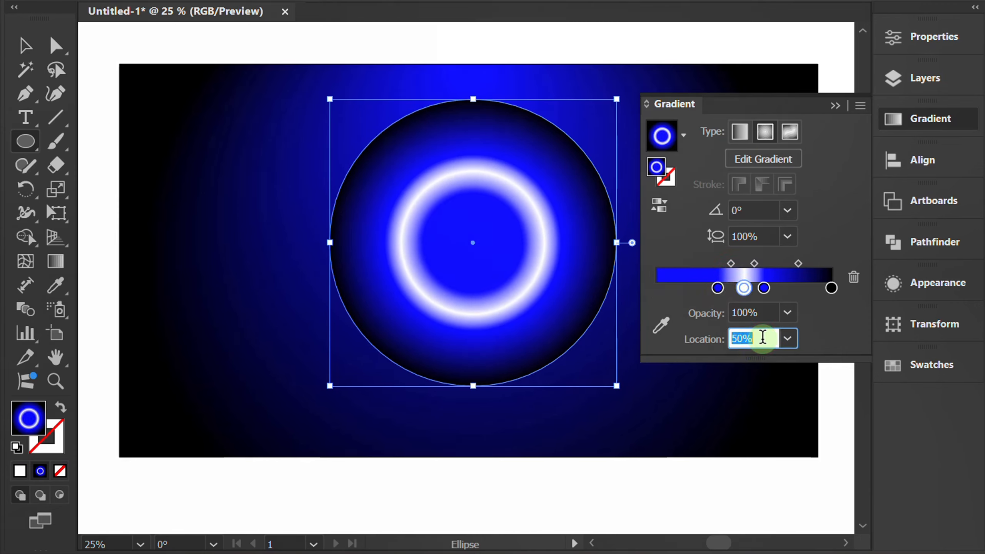
- Raise the location of the innermost blue stop in the circle's gradient to 45%
{"action": "left_click", "coordinate": [717, 289]}
{"action": "left_click", "coordinate": [772, 339]}
{"action": "key", "text": "Up"}
{"action": "key", "text": "Up"}
{"action": "key", "text": "Up"}
{"action": "key", "text": "Up"}
{"action": "key", "text": "Up"}
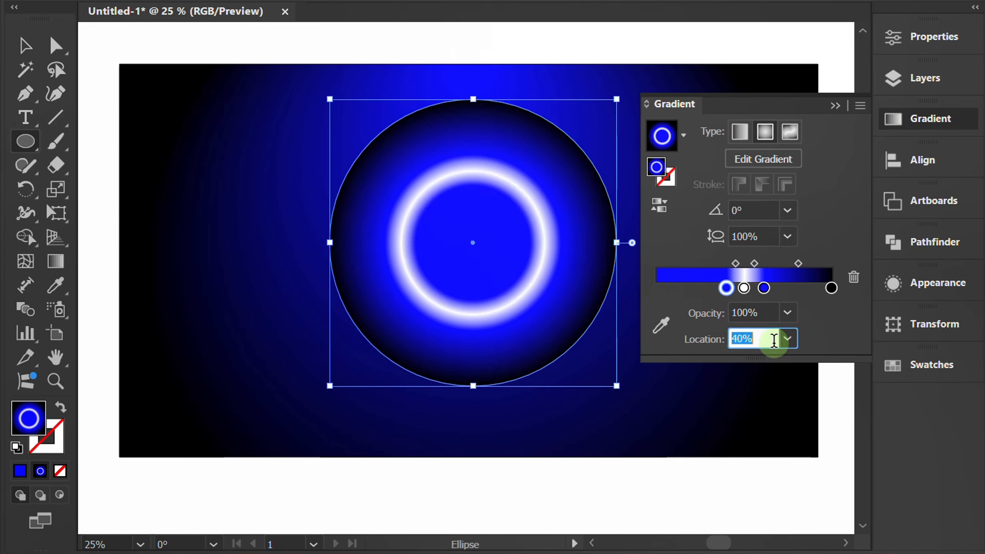
{"action": "key", "text": "Up"}
{"action": "key", "text": "Up"}
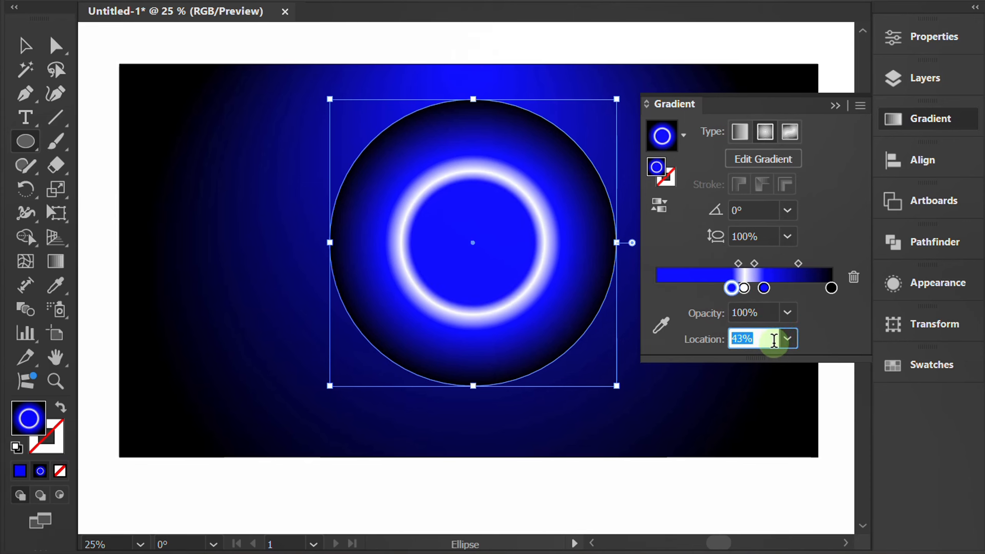
{"action": "key", "text": "Up"}
{"action": "key", "text": "Up"}
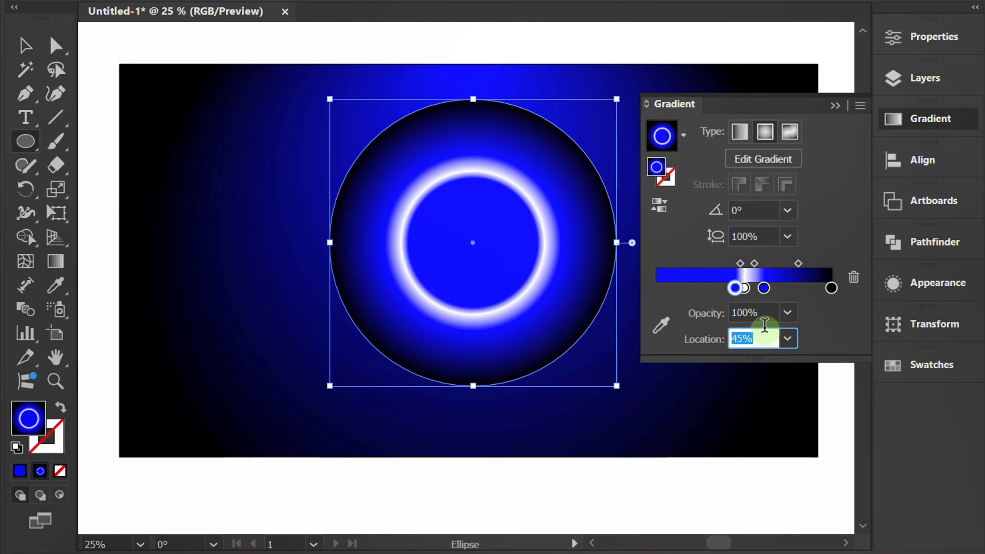
- Set the location of the outer blue stop in the circle's gradient to 55%
{"action": "left_click", "coordinate": [764, 288]}
{"action": "double_click", "coordinate": [770, 337]}
{"action": "type", "text": "56"}
{"action": "key", "text": "Return"}
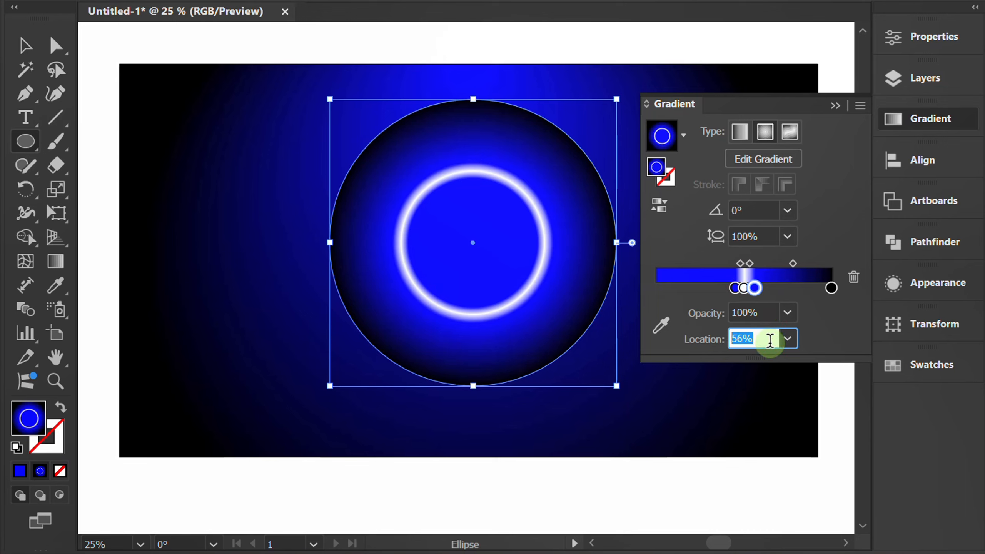
{"action": "key", "text": "Down"}
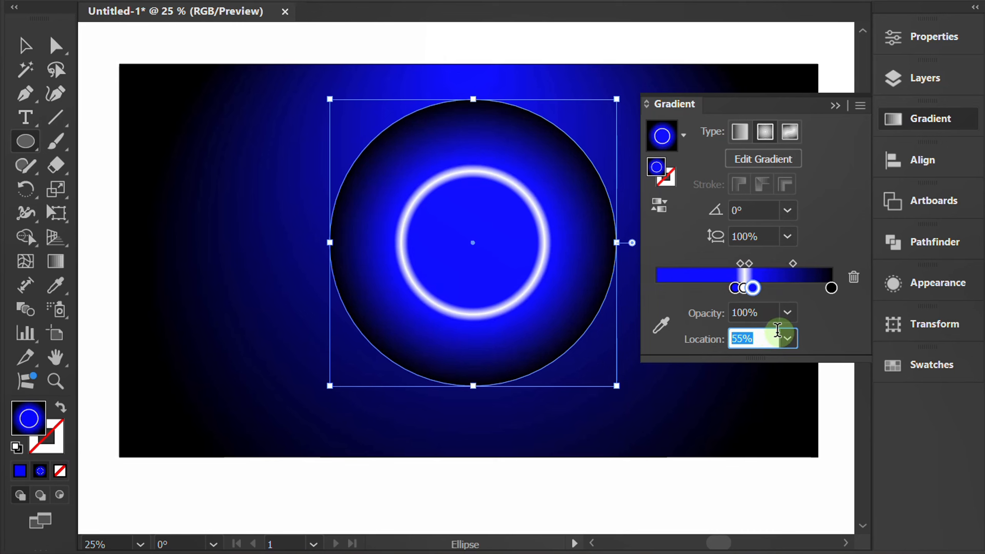
- Set the midpoint between the outer blue and black stops of the circle's gradient to 30%
{"action": "left_click", "coordinate": [793, 264]}
{"action": "left_click", "coordinate": [770, 337]}
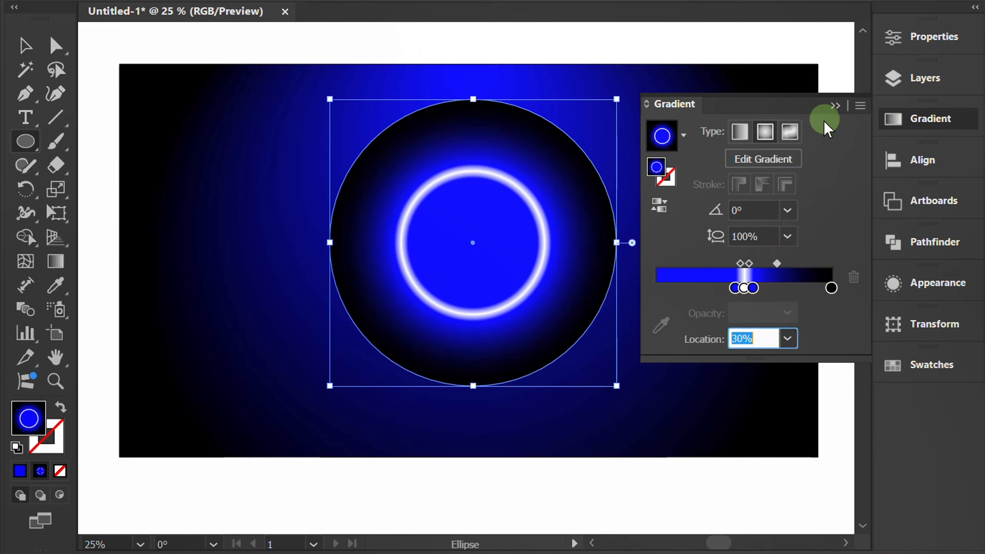
{"action": "left_click", "coordinate": [836, 105]}
- Set the blending mode of the circle with the glowing ring to Screen
{"action": "left_click", "coordinate": [908, 39]}
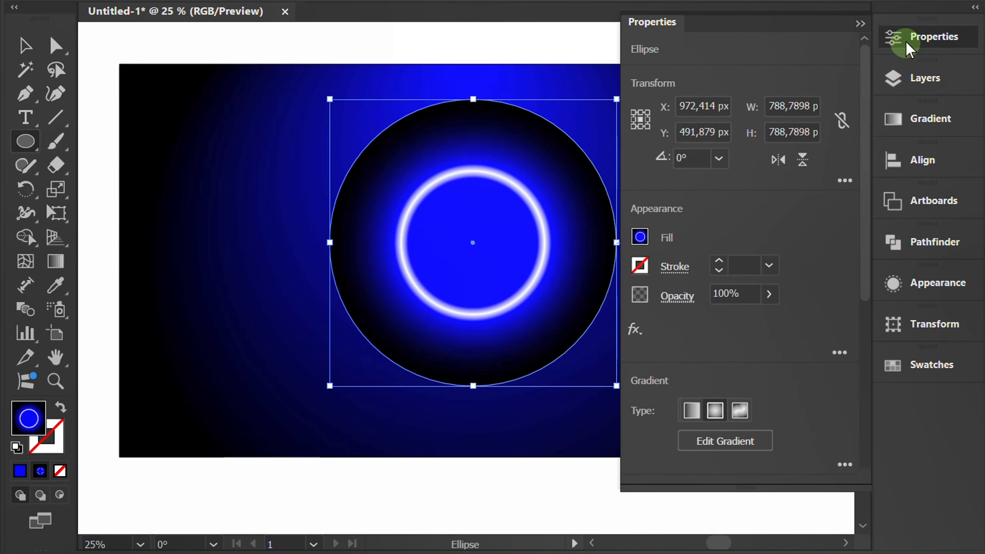
{"action": "left_click", "coordinate": [675, 298]}
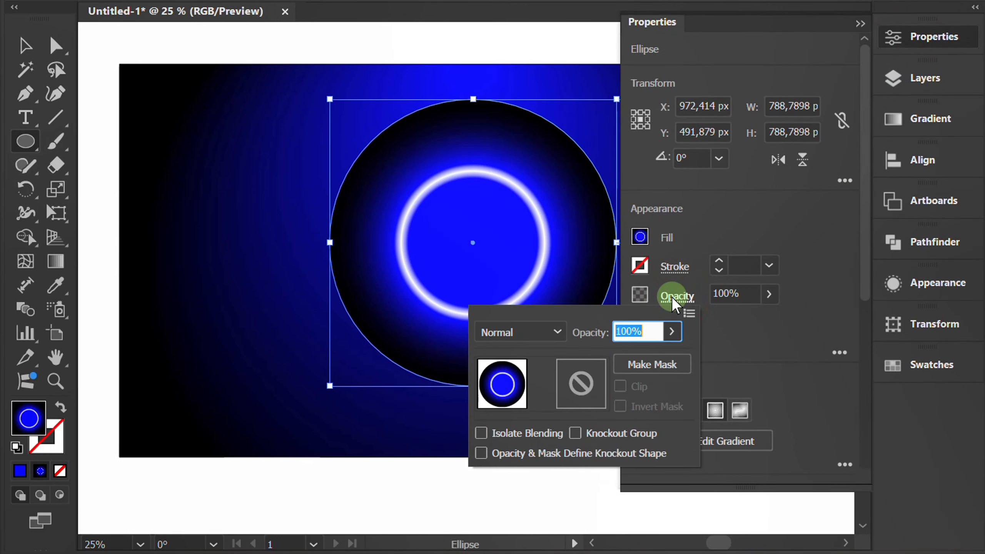
{"action": "left_click", "coordinate": [545, 332]}
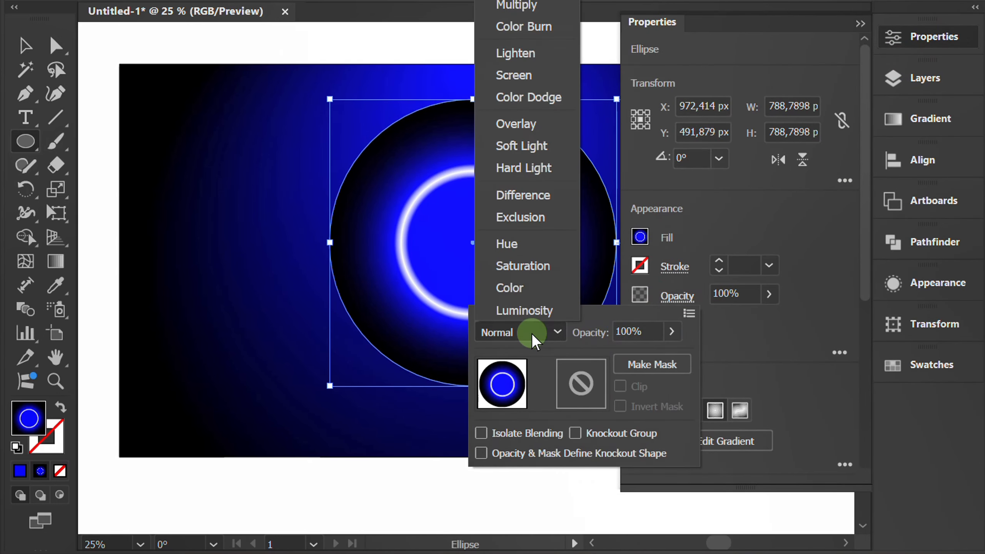
{"action": "left_click", "coordinate": [542, 74]}
{"action": "left_click", "coordinate": [791, 211]}
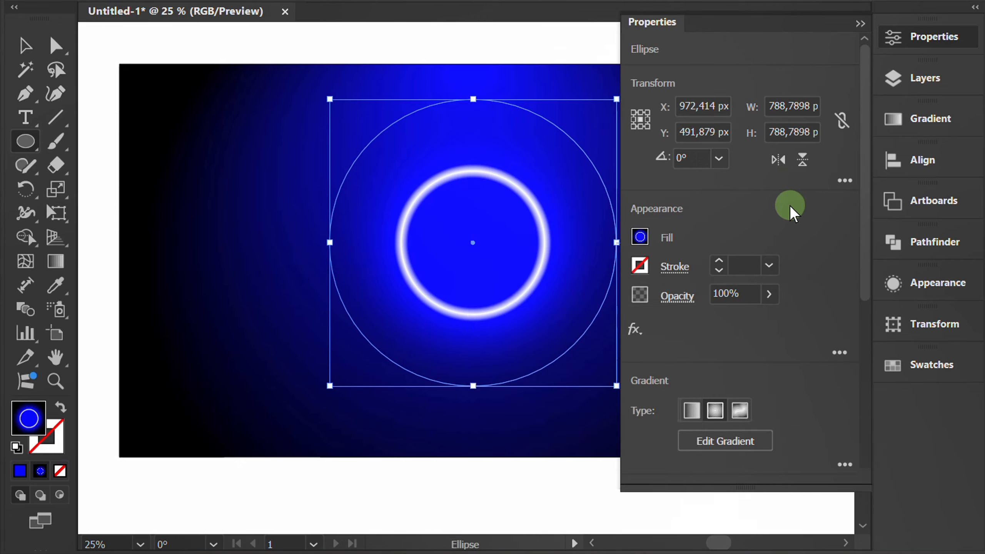
{"action": "left_click", "coordinate": [860, 24]}
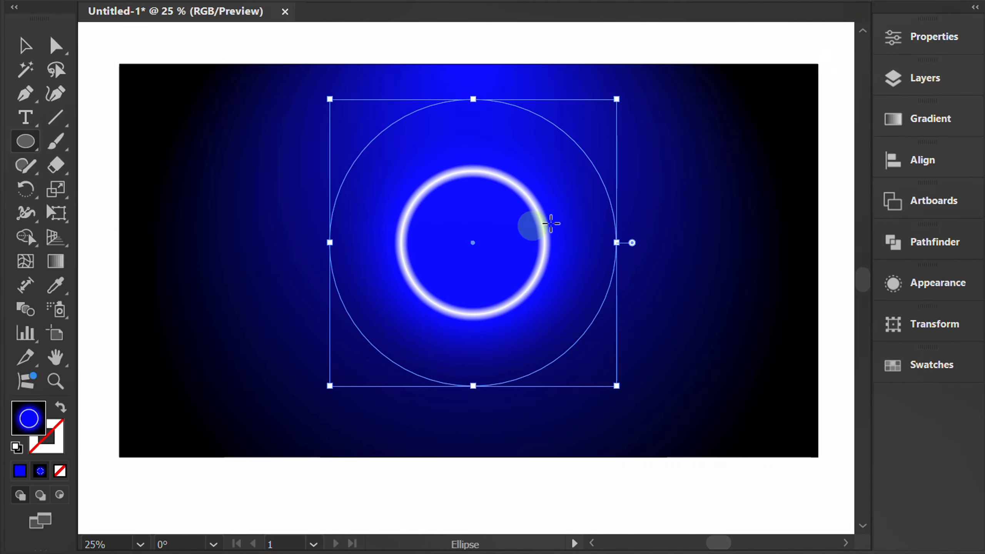
- Flatten the ring circle into a wide ellipse about its centre, move it near the artboard's lower edge and enlarge it proportionally
{"action": "left_click_drag", "start_coordinate": [473, 99], "coordinate": [467, 198]}
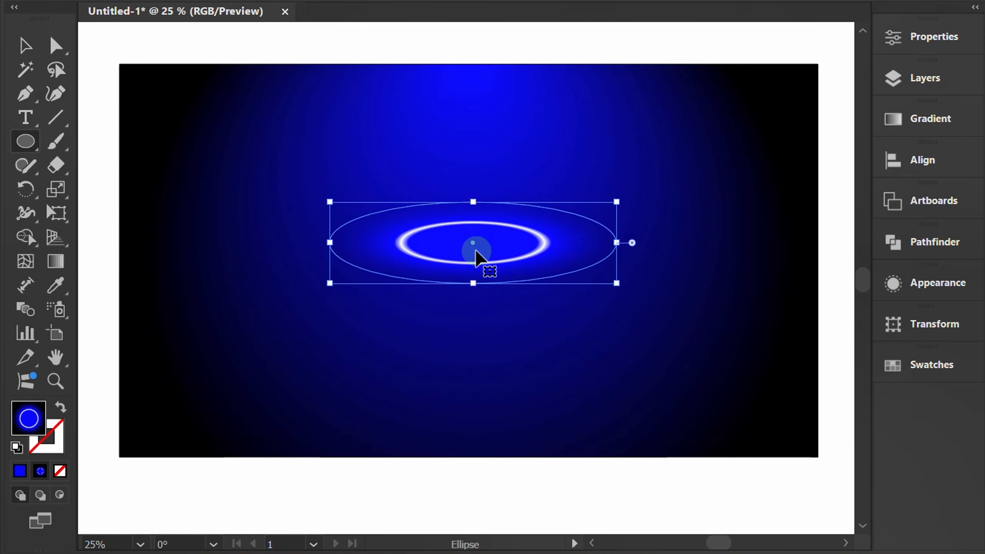
{"action": "left_click_drag", "start_coordinate": [473, 244], "coordinate": [478, 369]}
{"action": "left_click_drag", "start_coordinate": [620, 408], "coordinate": [691, 427]}
- Duplicate the ring ellipse in front and fill the copy with a radial White, Black gradient with its midpoint at 87%
{"action": "key", "text": "ctrl+c"}
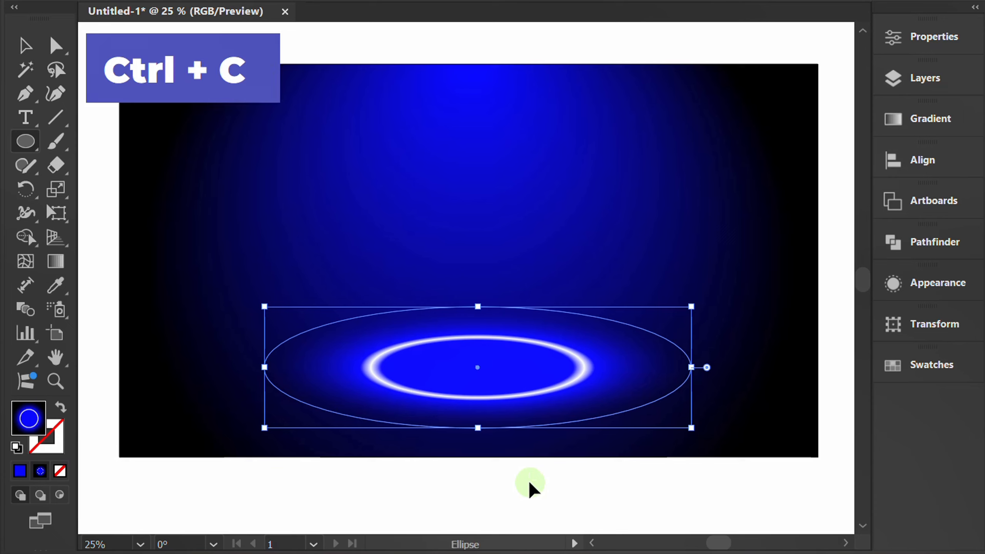
{"action": "key", "text": "ctrl+f"}
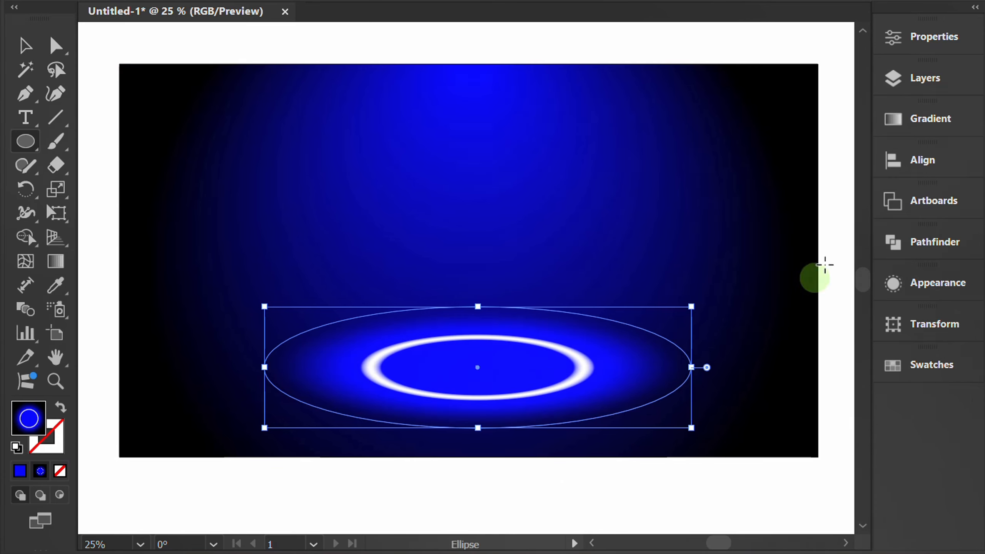
{"action": "left_click", "coordinate": [902, 120]}
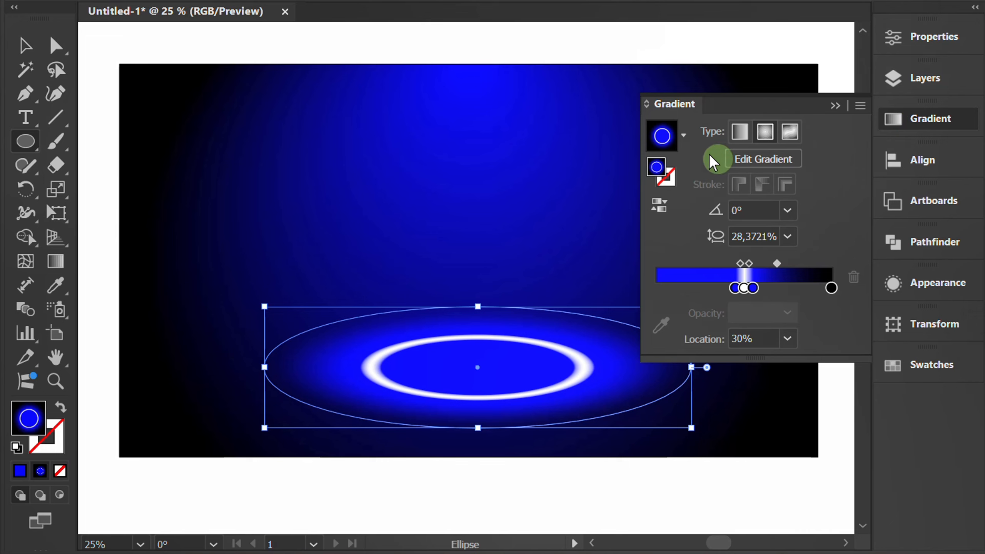
{"action": "left_click", "coordinate": [684, 135]}
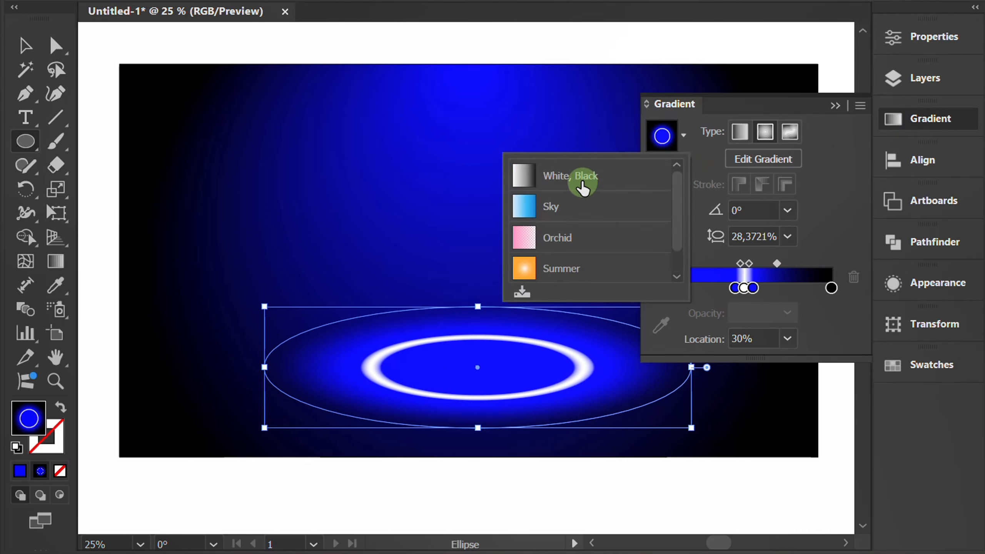
{"action": "left_click", "coordinate": [583, 183]}
{"action": "left_click", "coordinate": [765, 132]}
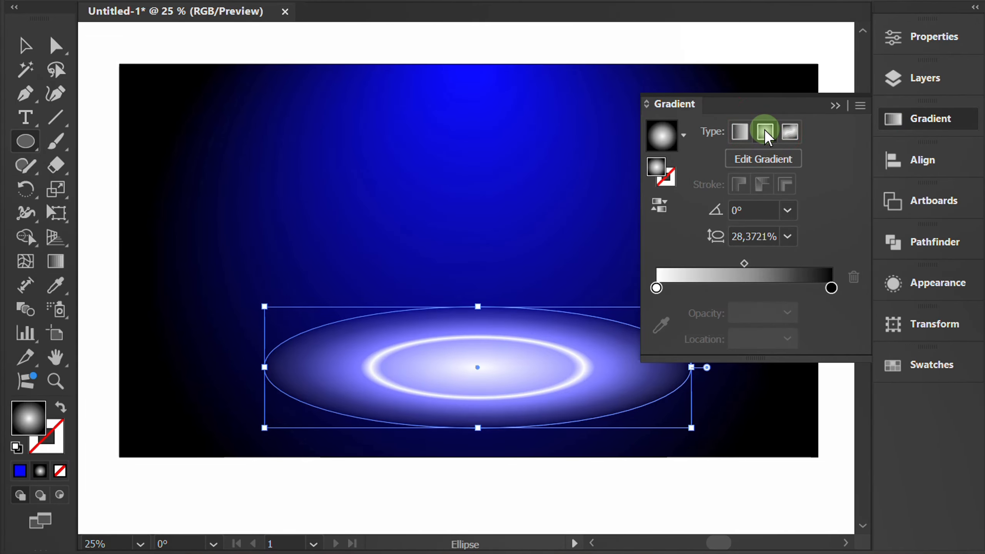
{"action": "left_click_drag", "start_coordinate": [744, 264], "coordinate": [831, 264]}
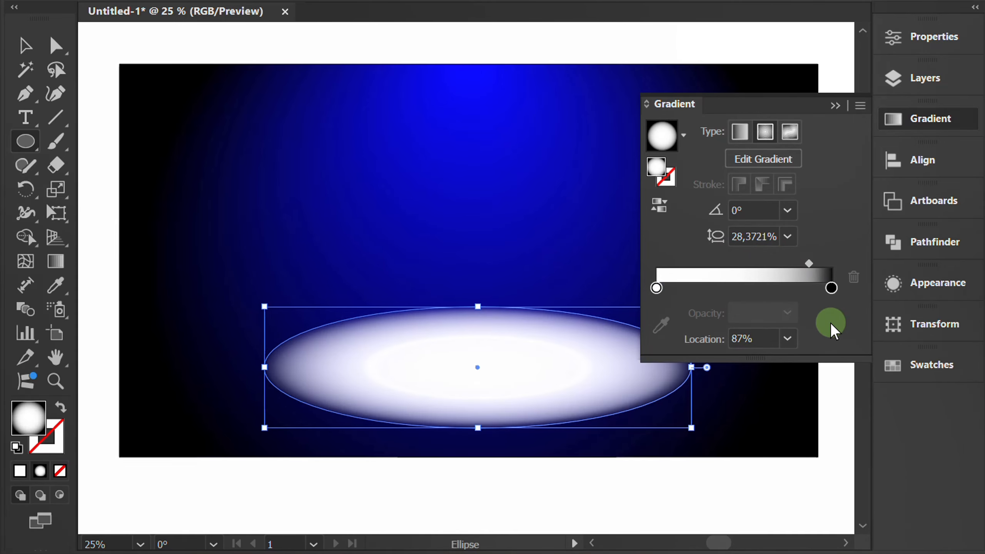
{"action": "left_click", "coordinate": [835, 105]}
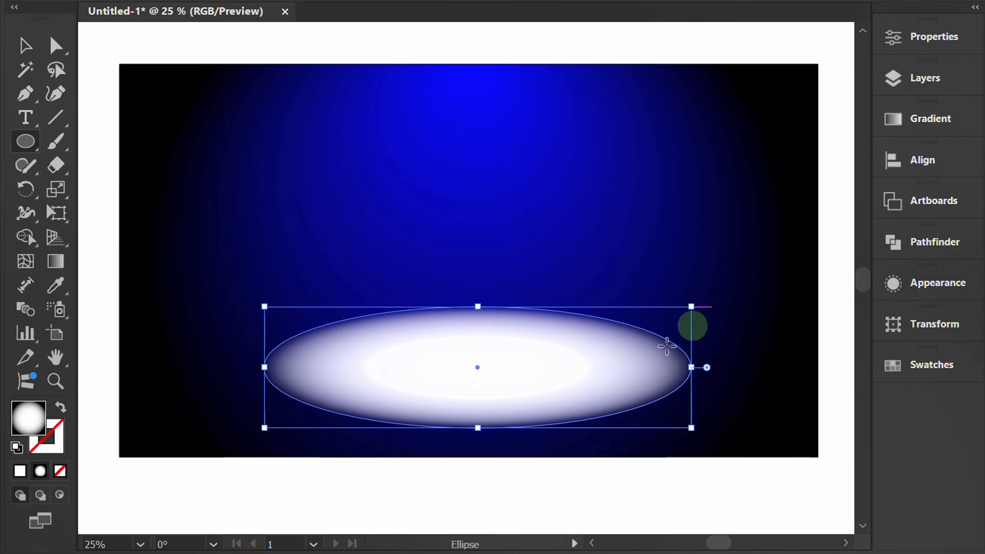
- Shrink the white ellipse about its centre to fit inside the glowing ring and nudge it slightly down
{"action": "key", "text": "v"}
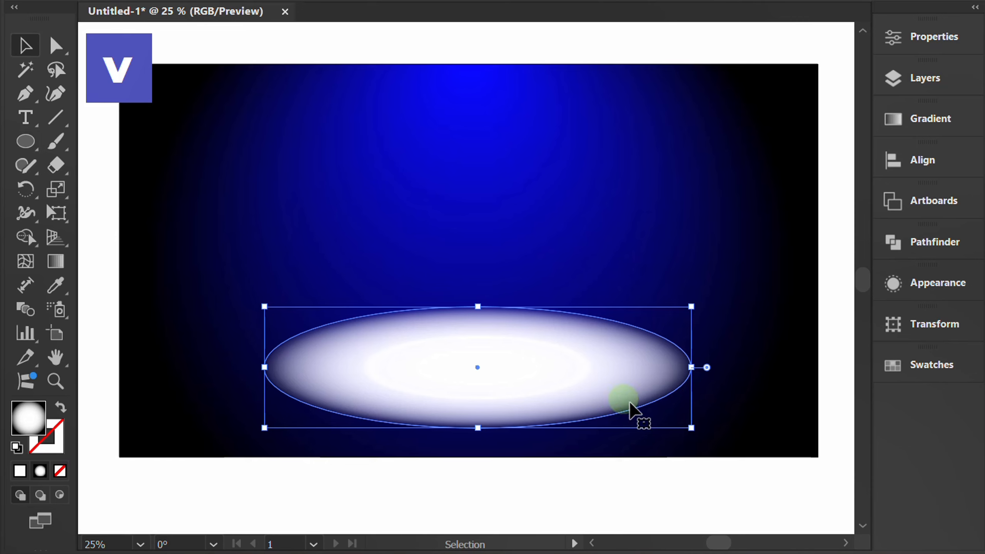
{"action": "left_click_drag", "start_coordinate": [691, 428], "coordinate": [651, 417]}
{"action": "key", "text": "Down"}
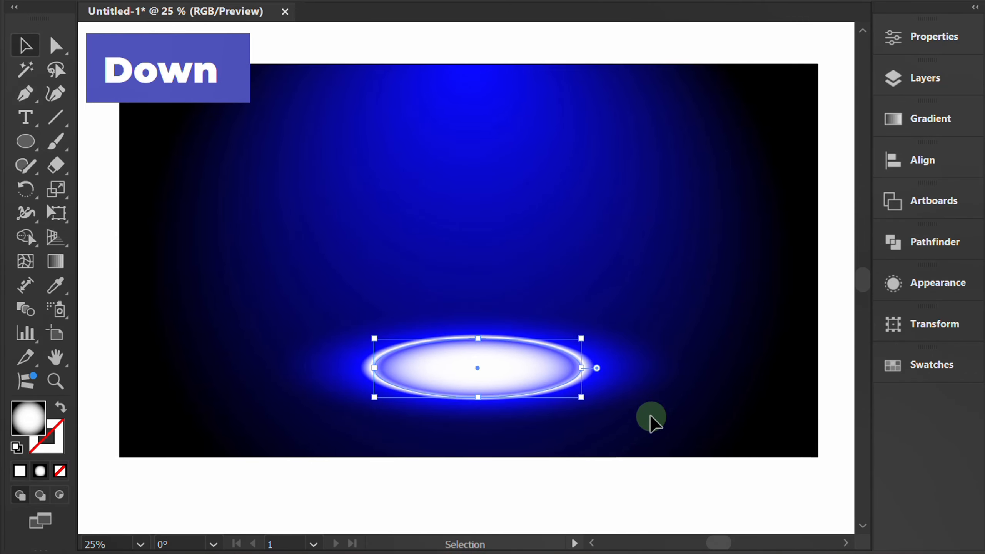
{"action": "key", "text": "Down"}
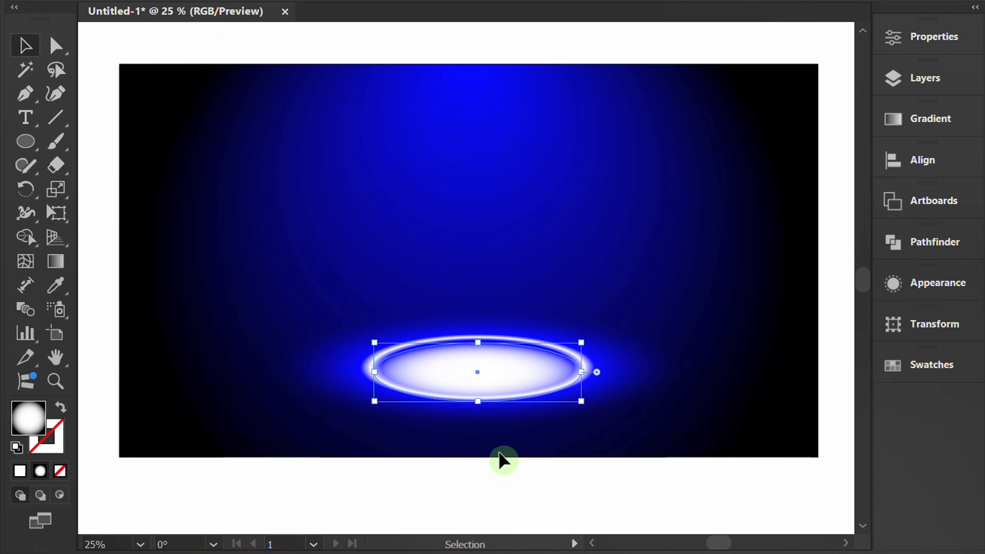
- Select both the ring and the white ellipse, move them down together closer to the artboard's lower edge, and deselect them
{"action": "left_click", "coordinate": [503, 476]}
{"action": "left_click_drag", "start_coordinate": [703, 289], "coordinate": [495, 399]}
{"action": "key", "text": "Down"}
{"action": "key", "text": "Down"}
{"action": "key", "text": "shift+Down"}
{"action": "key", "text": "shift+Down"}
{"action": "key", "text": "shift+Down"}
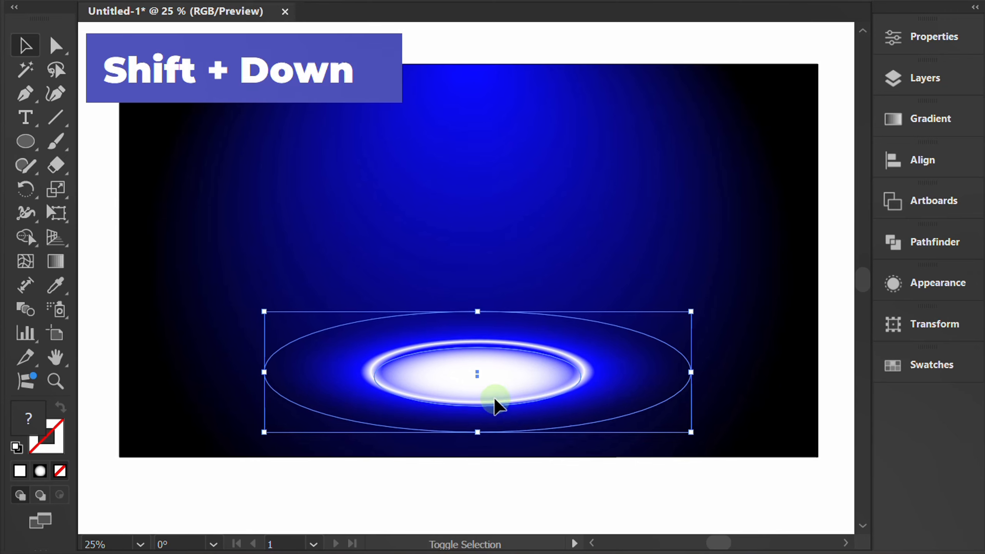
{"action": "key", "text": "shift+Down"}
{"action": "left_click", "coordinate": [442, 492]}
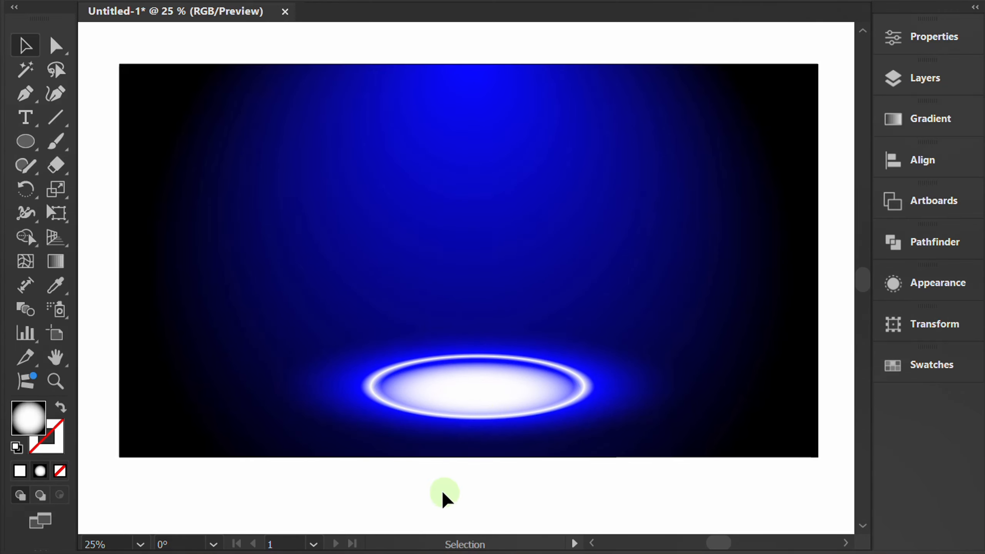
- Draw a circle 100 px wide and 100 px high on the upper-left part of the blue background
{"action": "left_click_drag", "start_coordinate": [30, 134], "coordinate": [120, 188]}
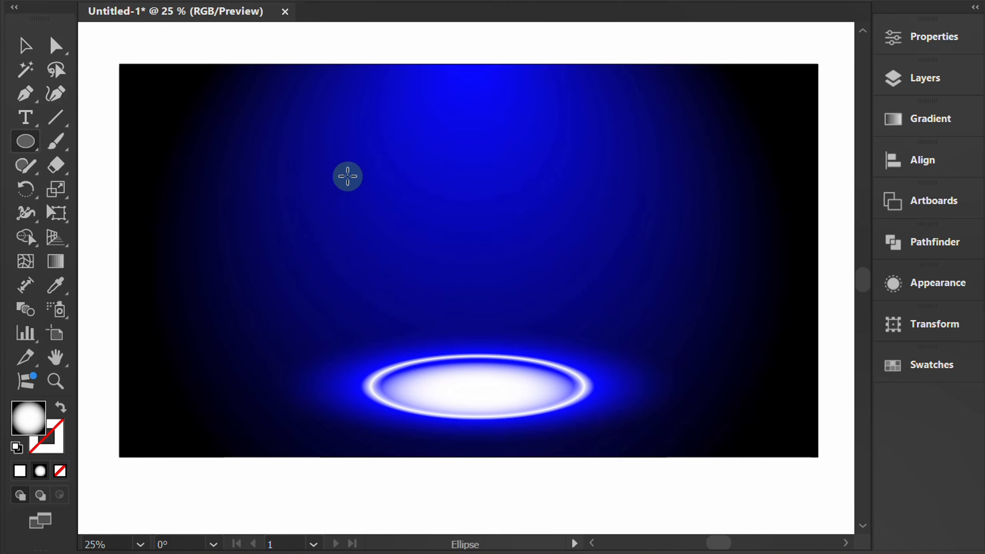
{"action": "left_click", "coordinate": [347, 176]}
{"action": "type", "text": "100"}
{"action": "key", "text": "Tab"}
{"action": "type", "text": "1"}
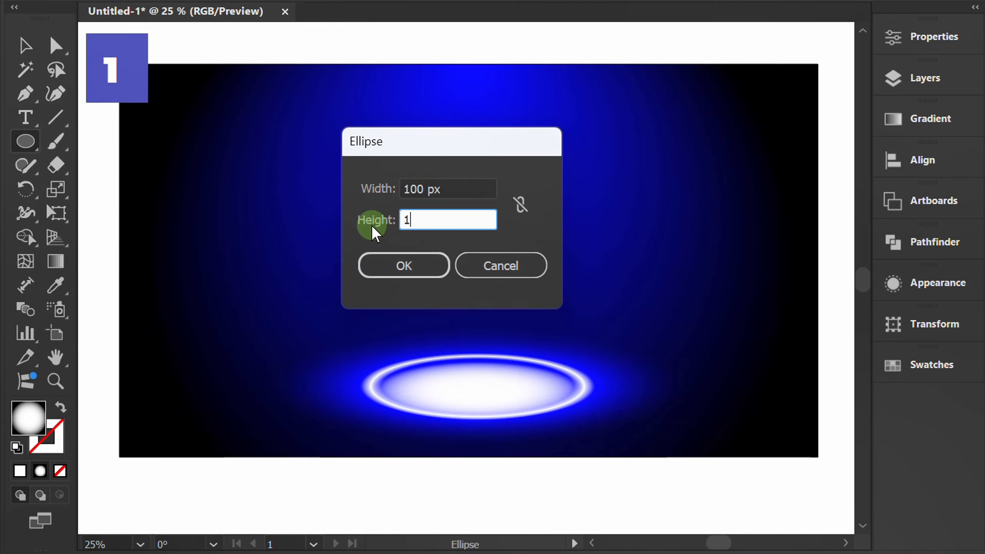
{"action": "type", "text": "00"}
{"action": "left_click", "coordinate": [406, 266]}
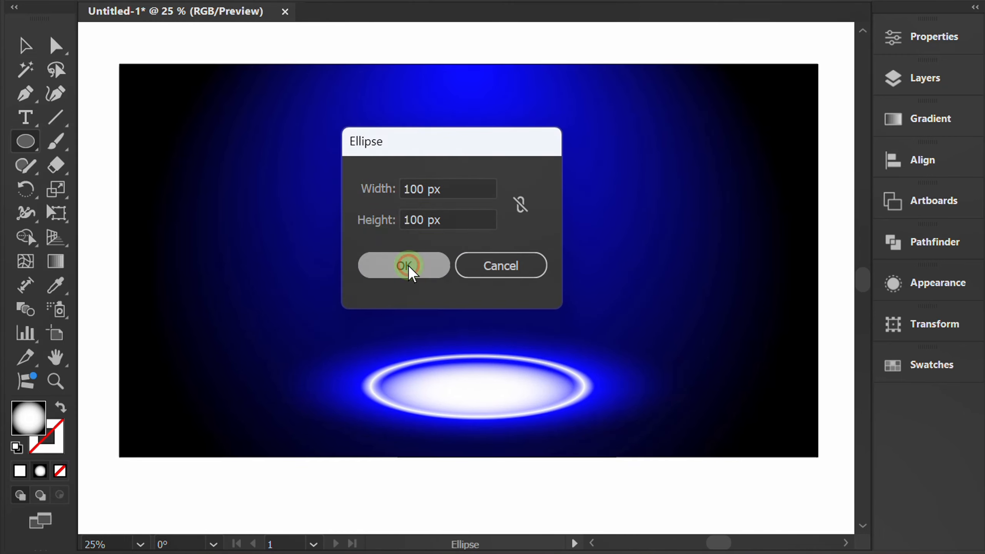
- Fill the new 100 px circle with a radial White, Black gradient
{"action": "left_click", "coordinate": [360, 193]}
{"action": "scroll", "coordinate": [360, 193], "scroll_direction": "up", "scroll_amount": 5}
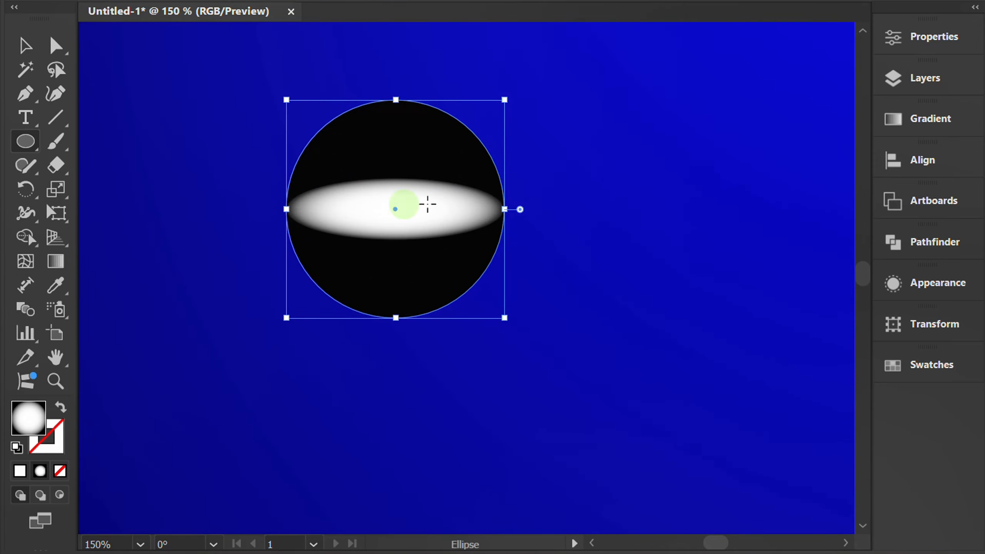
{"action": "left_click", "coordinate": [931, 120]}
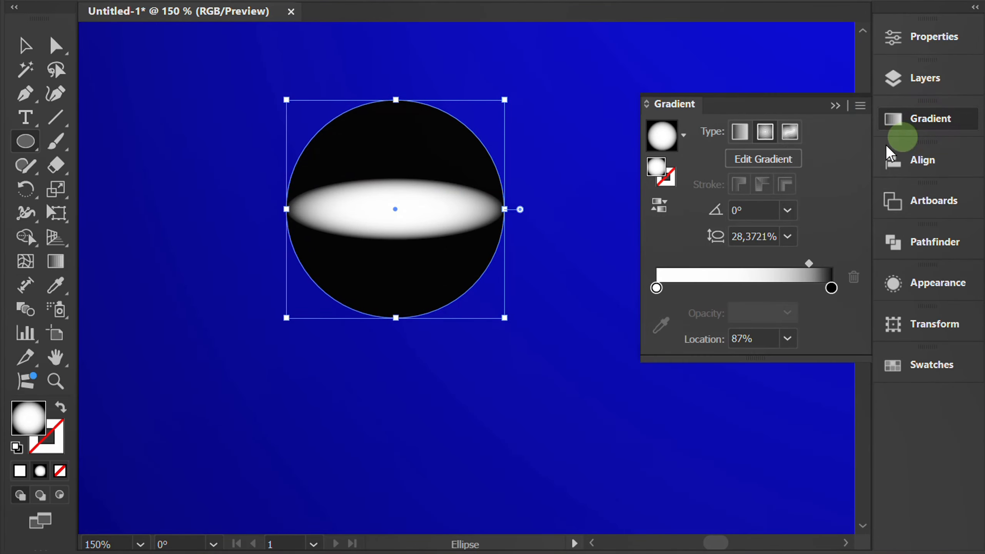
{"action": "left_click", "coordinate": [688, 134]}
{"action": "left_click_drag", "start_coordinate": [675, 213], "coordinate": [679, 188]}
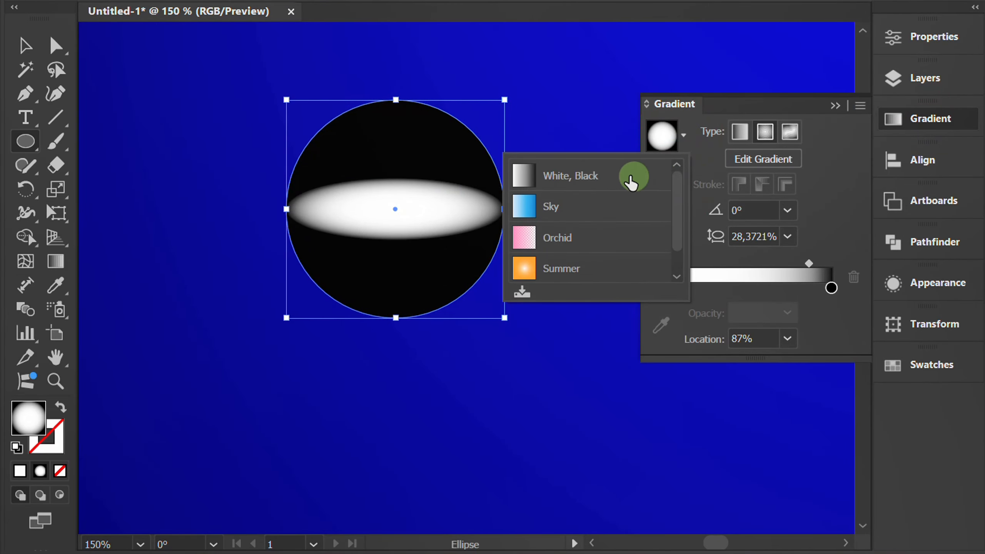
{"action": "left_click", "coordinate": [571, 179]}
{"action": "left_click", "coordinate": [763, 134]}
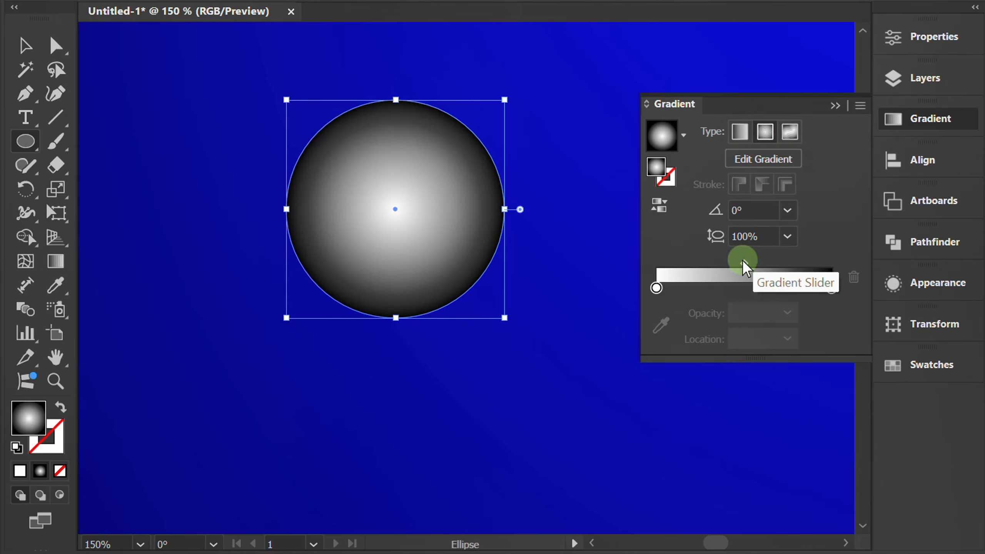
- Set the midpoint of the small circle's white-to-black gradient to 35%
{"action": "left_click_drag", "start_coordinate": [744, 264], "coordinate": [726, 263]}
{"action": "left_click", "coordinate": [773, 339]}
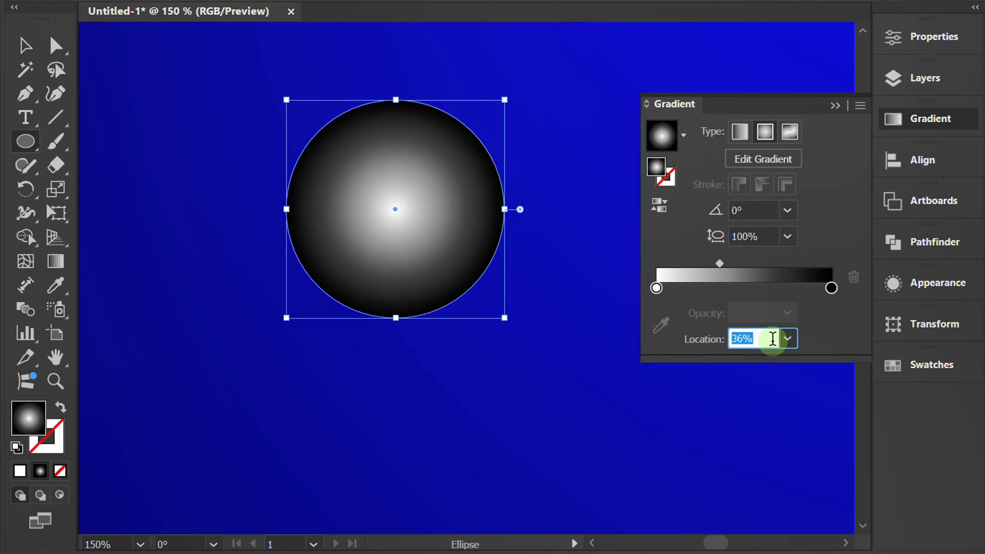
{"action": "left_click", "coordinate": [847, 205]}
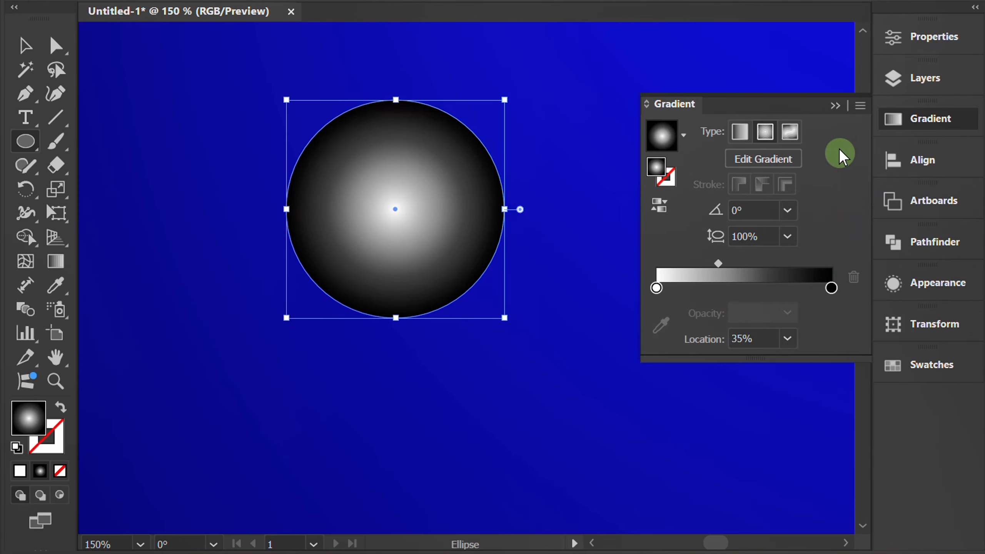
{"action": "left_click", "coordinate": [836, 107]}
- Set the small circle's blending mode to Screen
{"action": "left_click", "coordinate": [904, 39]}
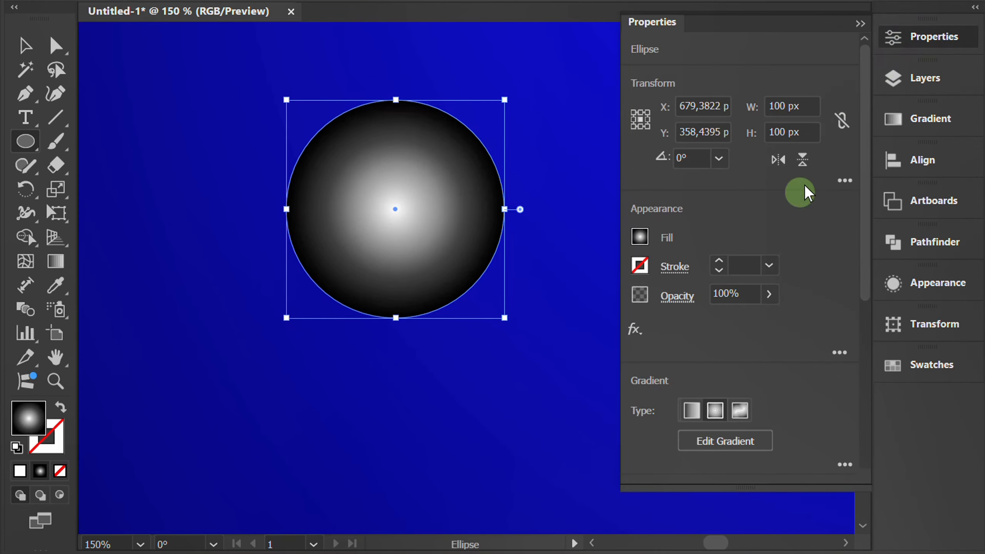
{"action": "left_click", "coordinate": [670, 299]}
{"action": "left_click", "coordinate": [522, 330]}
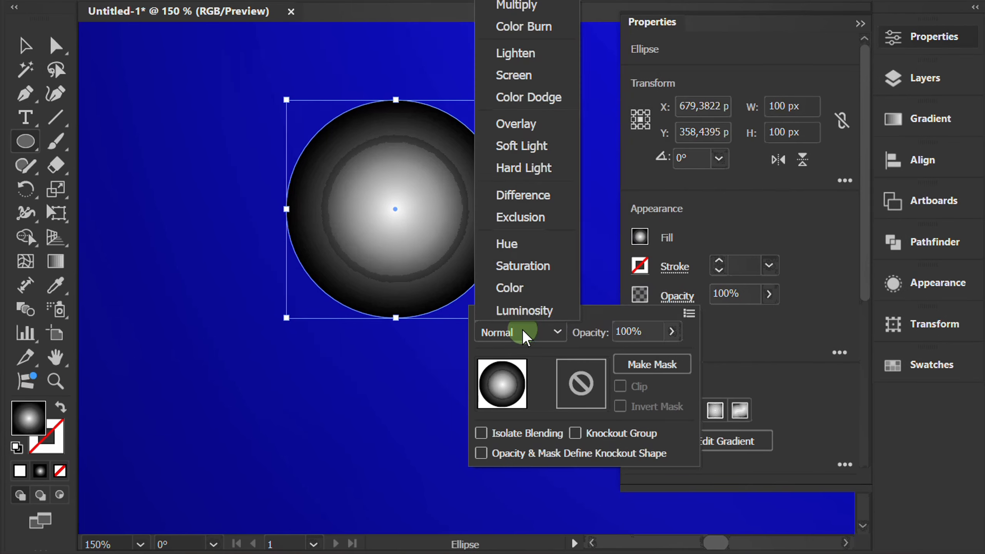
{"action": "left_click", "coordinate": [539, 77]}
{"action": "left_click", "coordinate": [715, 194]}
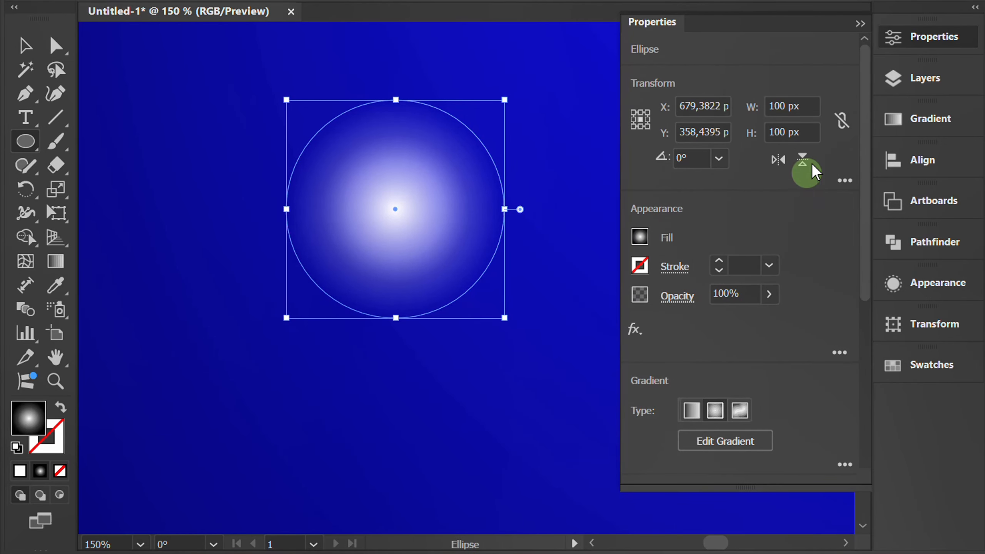
{"action": "left_click", "coordinate": [860, 24]}
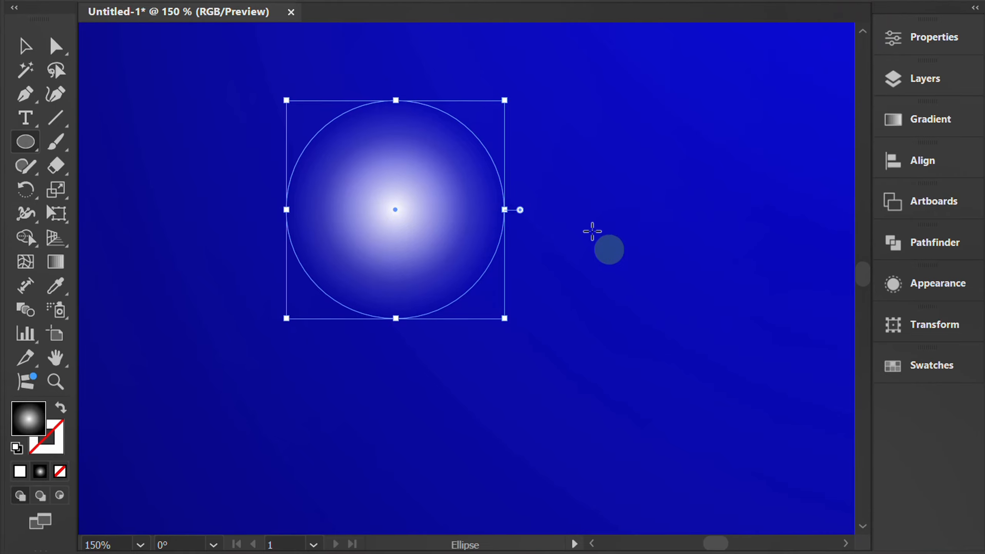
- Show the document's Symbols collection and keep it floating and expanded beside the small glowing circle
{"action": "left_click", "coordinate": [403, 18]}
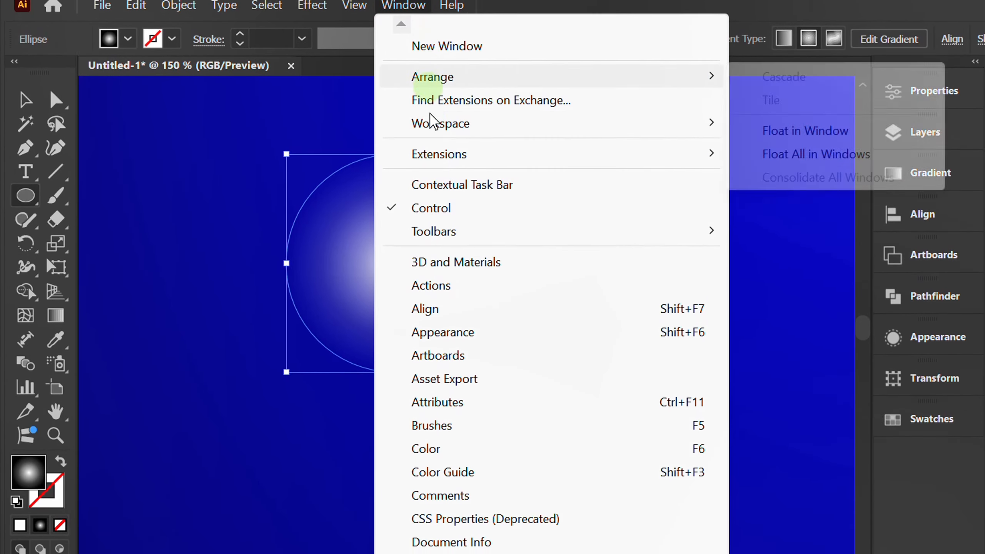
{"action": "mouse_move", "coordinate": [401, 524]}
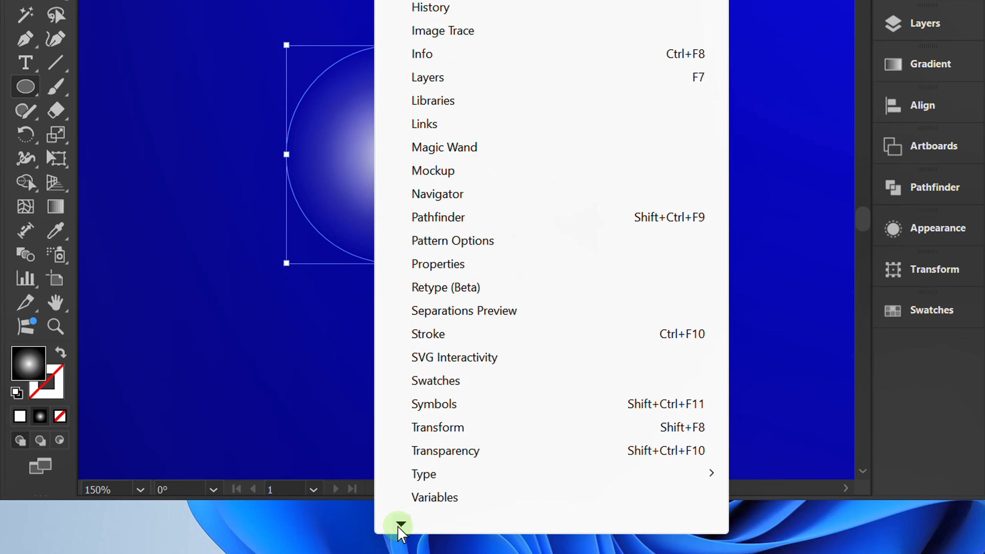
{"action": "left_click", "coordinate": [471, 384]}
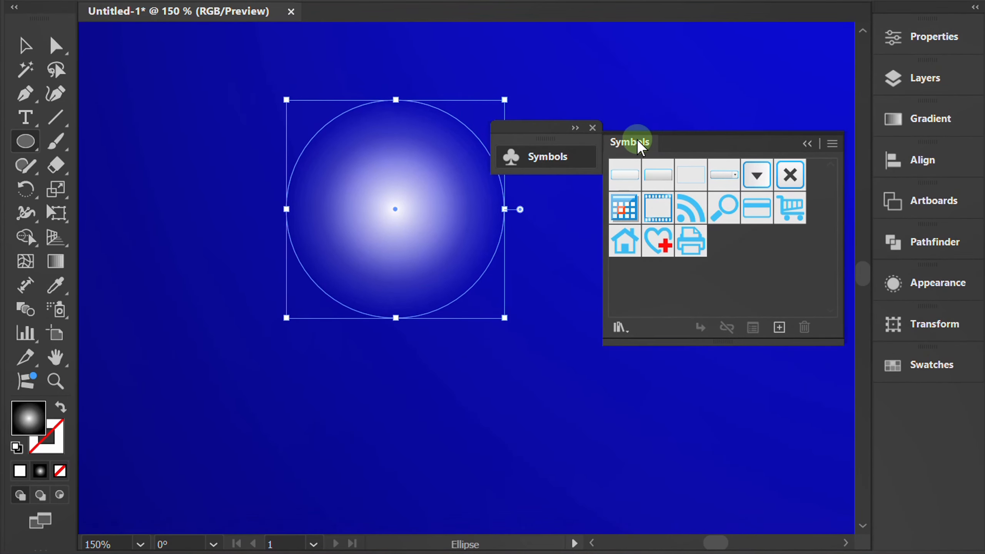
{"action": "left_click_drag", "start_coordinate": [638, 141], "coordinate": [593, 123]}
{"action": "left_click_drag", "start_coordinate": [601, 180], "coordinate": [708, 343]}
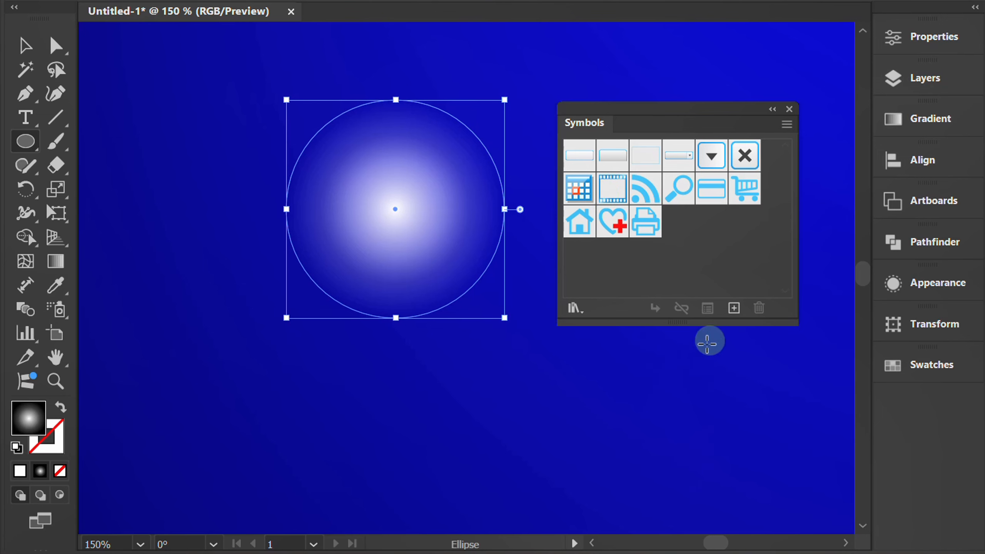
- Save the glowing circle as a dynamic Movie Clip symbol named New Symbol and dock the Symbols collection with the other collapsed ones
{"action": "left_click", "coordinate": [734, 307]}
{"action": "left_click_drag", "start_coordinate": [737, 122], "coordinate": [669, 100]}
{"action": "left_click", "coordinate": [675, 392]}
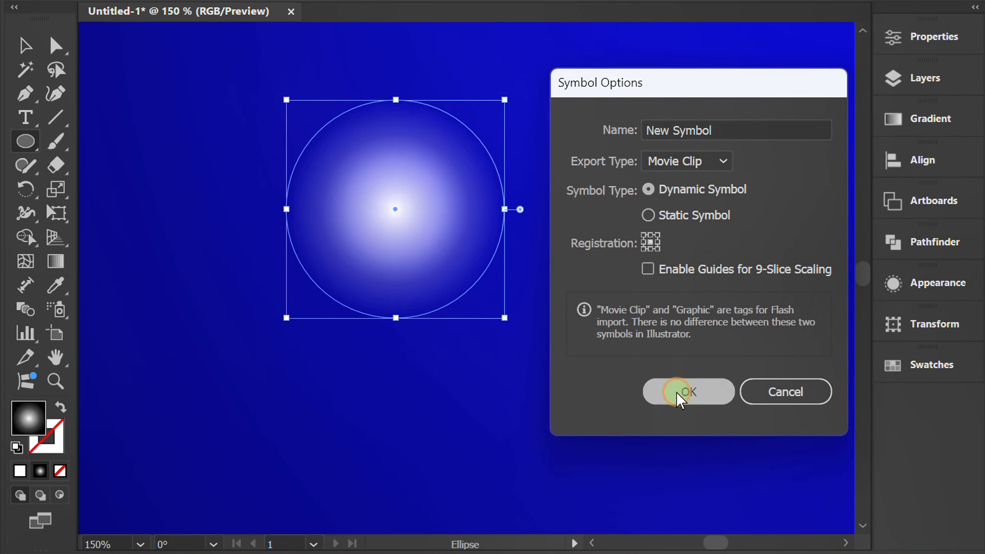
{"action": "left_click_drag", "start_coordinate": [611, 128], "coordinate": [888, 406]}
- Spray three more glowing particles into the symbol set with the Symbol Sprayer, spread out above the ring
{"action": "key", "text": "ctrl+minus"}
{"action": "key", "text": "ctrl+minus"}
{"action": "key", "text": "ctrl+minus"}
{"action": "key", "text": "ctrl+minus"}
{"action": "key", "text": "ctrl+minus"}
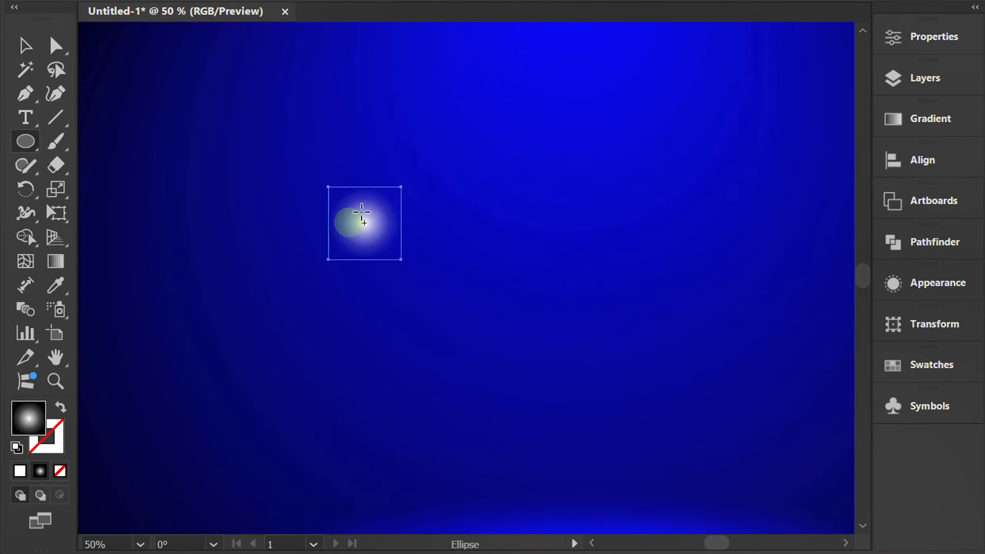
{"action": "left_click_drag", "start_coordinate": [57, 310], "coordinate": [168, 311]}
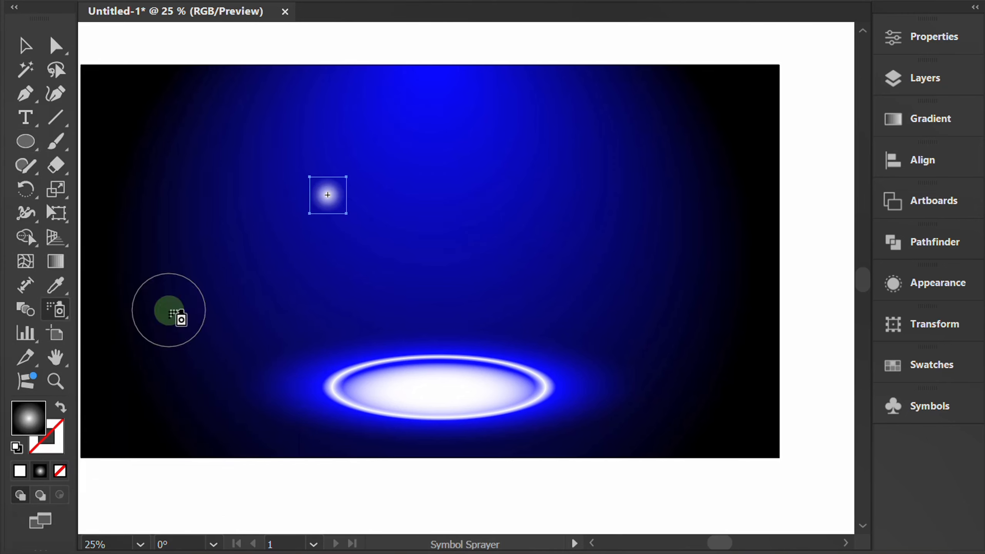
{"action": "left_click", "coordinate": [448, 307]}
{"action": "left_click", "coordinate": [530, 190]}
{"action": "left_click", "coordinate": [461, 147]}
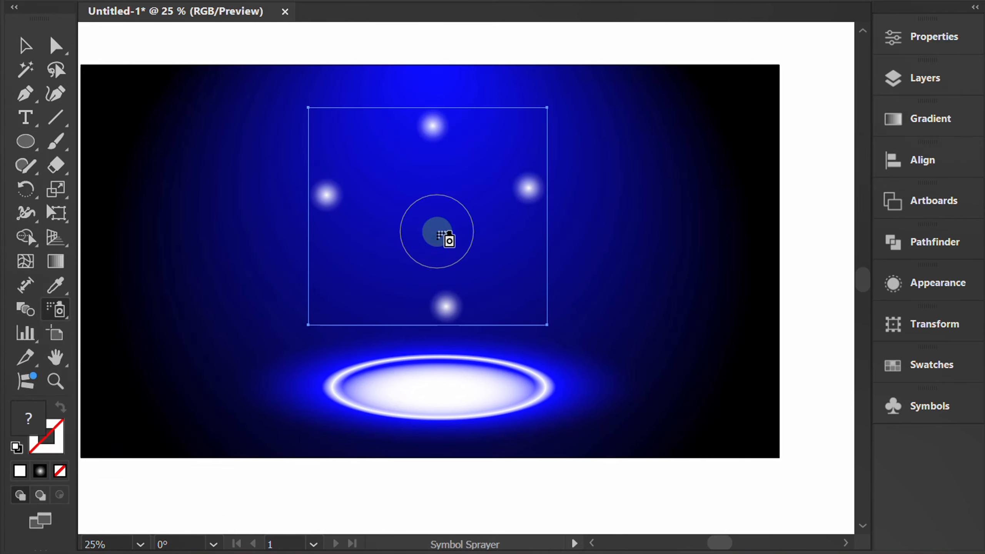
- Scale the sprayed particle set down to about half its size and spray two more particles into it just above the ring
{"action": "key", "text": "v"}
{"action": "left_click_drag", "start_coordinate": [547, 324], "coordinate": [440, 227]}
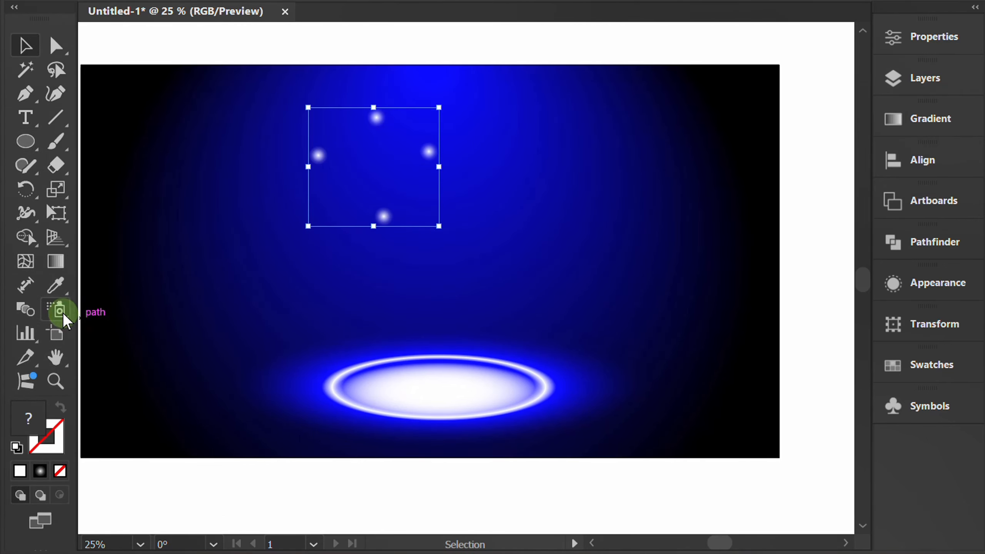
{"action": "left_click", "coordinate": [56, 309]}
{"action": "left_click", "coordinate": [427, 308]}
{"action": "left_click", "coordinate": [469, 288]}
- Deselect the small particle set and spray a separate set of larger glowing particles around the space above the ring
{"action": "left_click", "coordinate": [25, 45]}
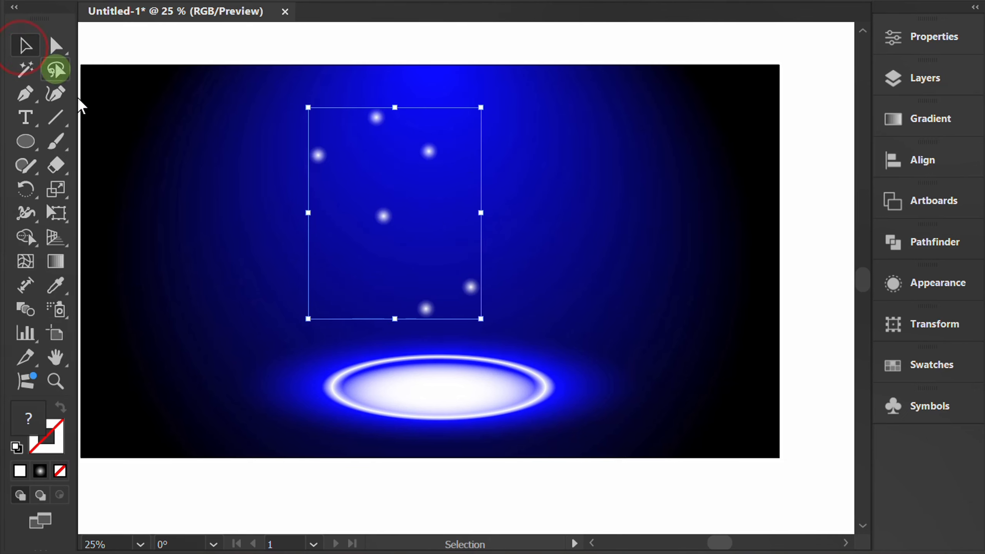
{"action": "left_click", "coordinate": [540, 229]}
{"action": "left_click", "coordinate": [69, 304]}
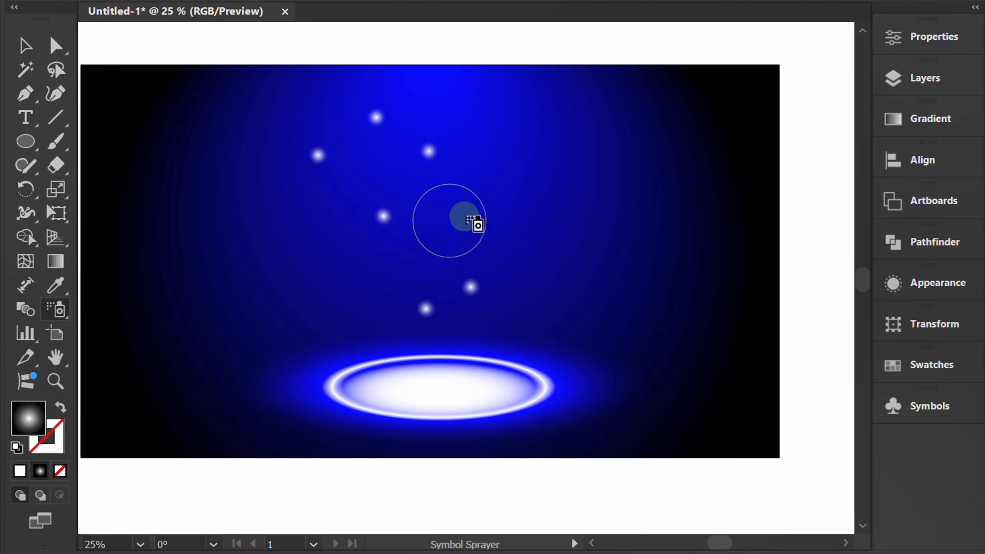
{"action": "left_click_drag", "start_coordinate": [475, 220], "coordinate": [530, 159]}
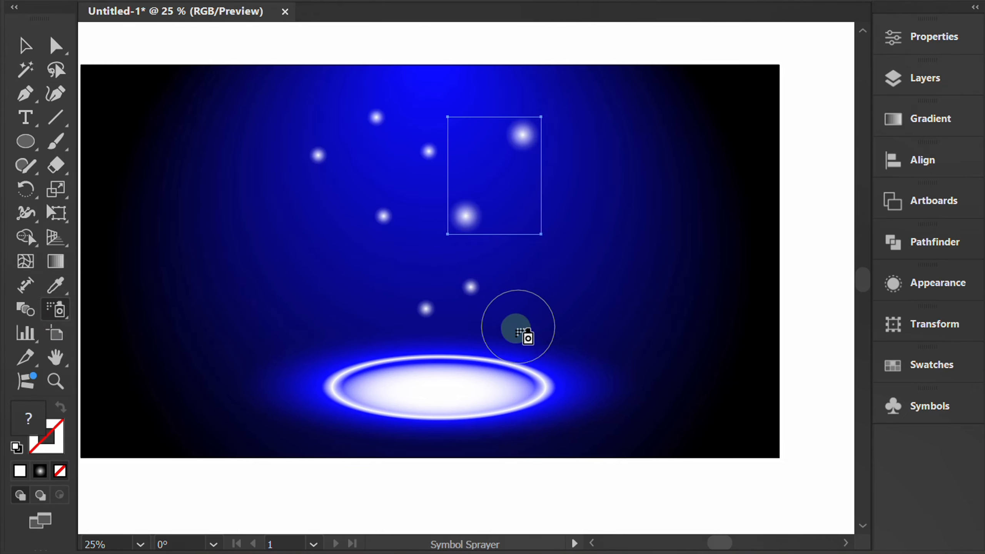
{"action": "left_click", "coordinate": [509, 352]}
{"action": "left_click", "coordinate": [353, 293]}
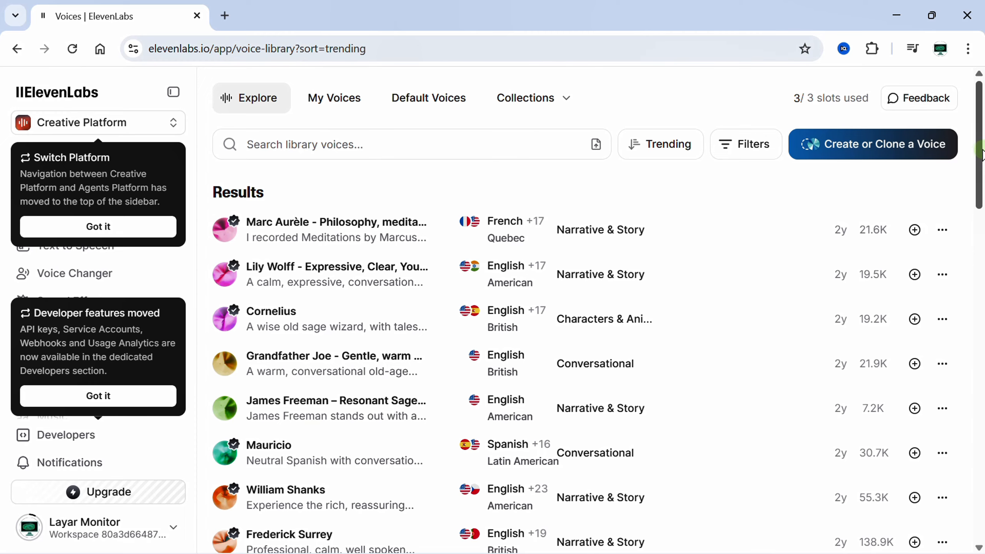
{"action": "left_click_drag", "start_coordinate": [982, 171], "coordinate": [976, 485]}
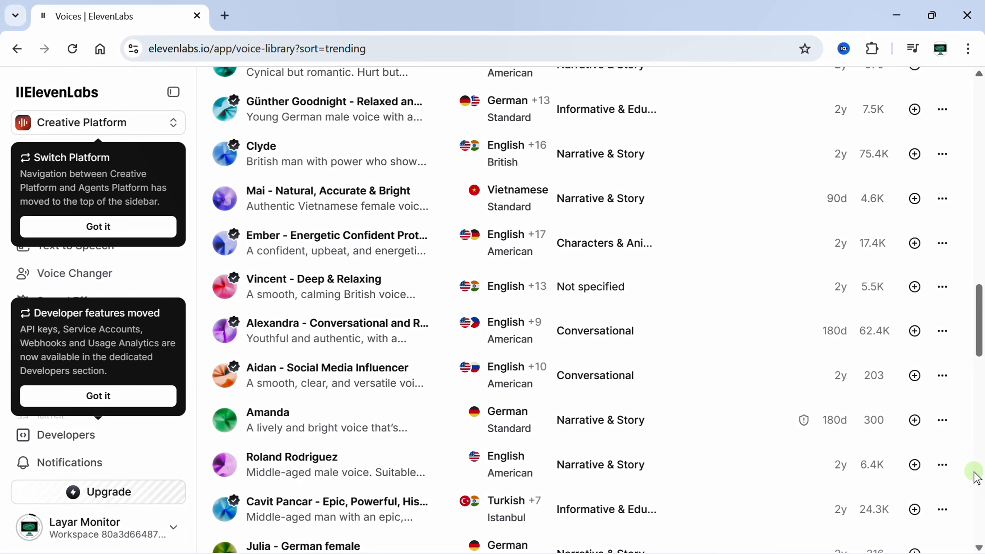